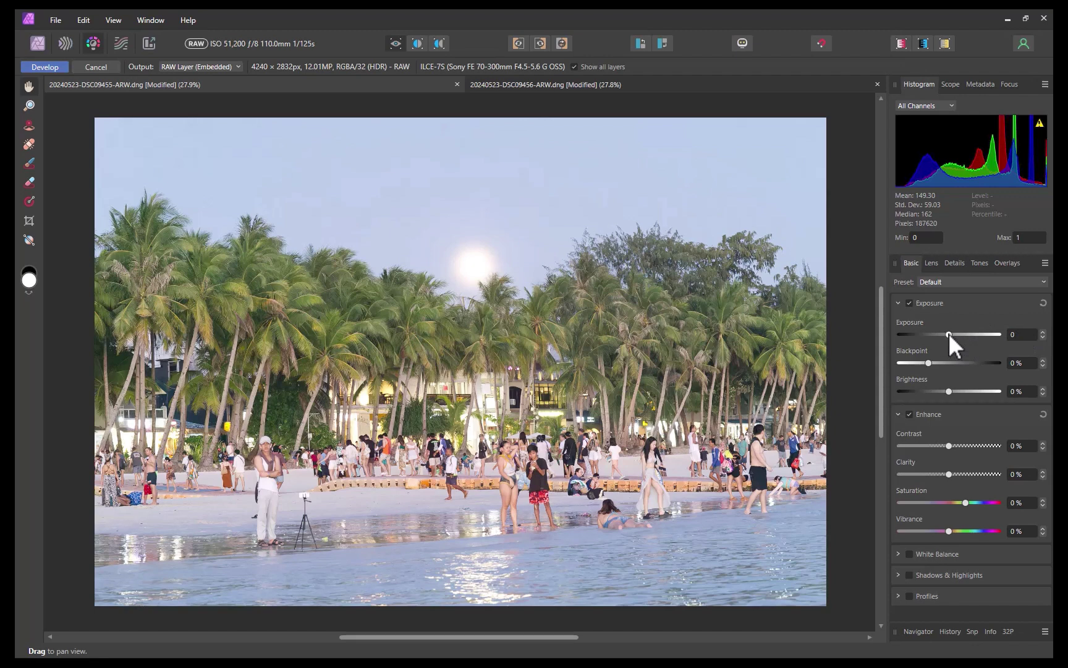
- Lower the beach photo's Exposure to -4.748, leaving only the moon bright
drag(950, 334, 904, 330)
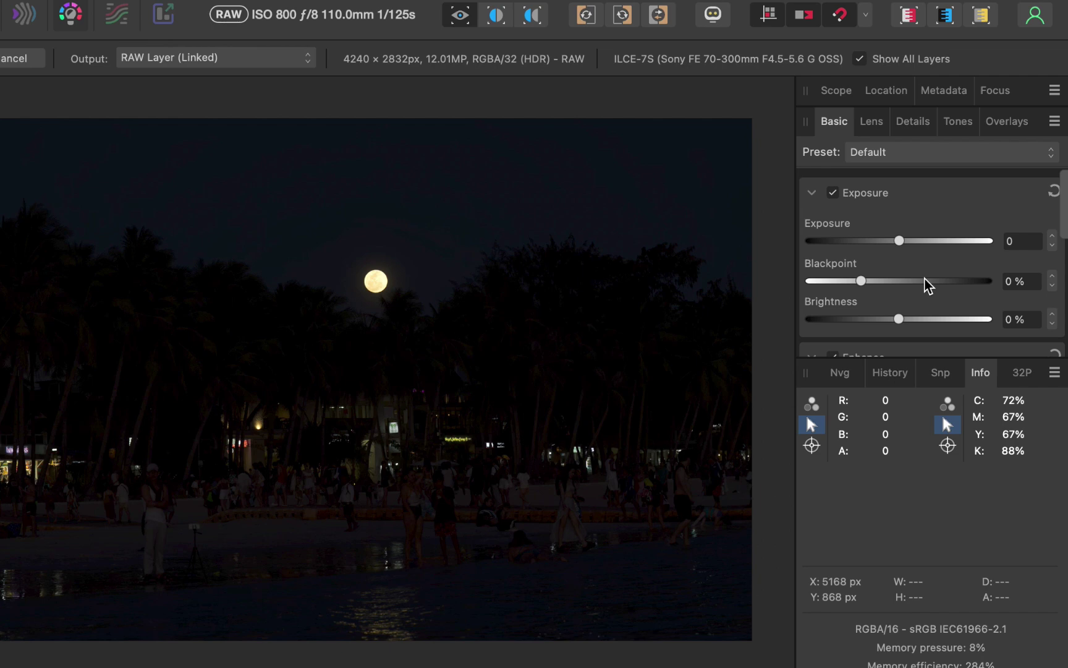
- Enable Shadows & Highlights and raise Shadows to 100% to reveal the palms and beach
scroll(883, 303, down, 6)
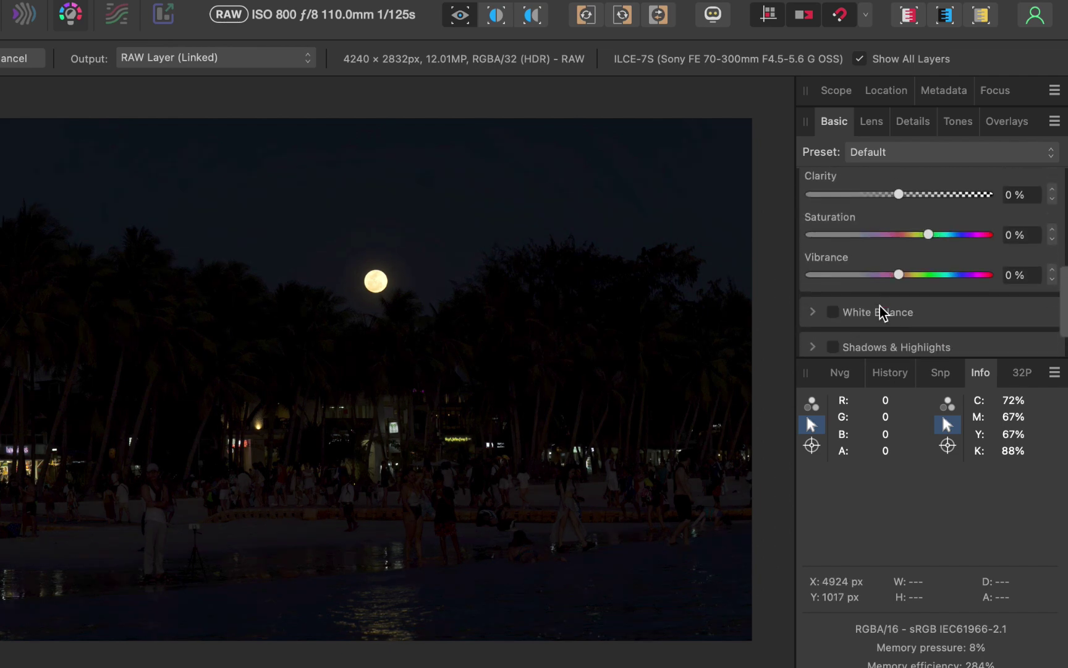
scroll(883, 313, up, 1)
click(835, 307)
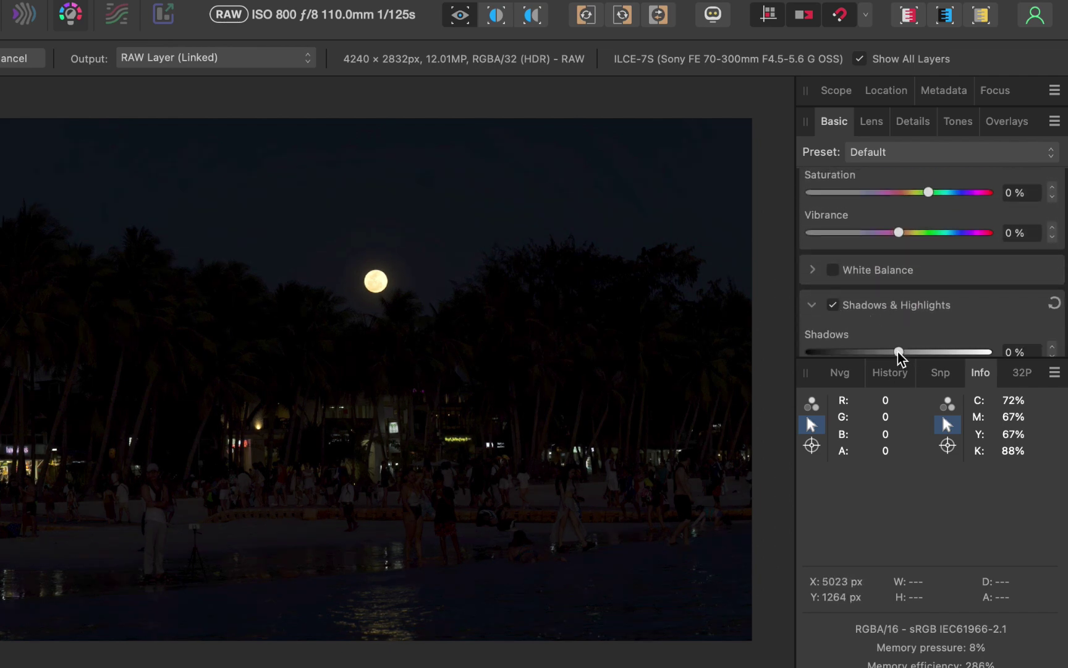
drag(899, 351, 1063, 335)
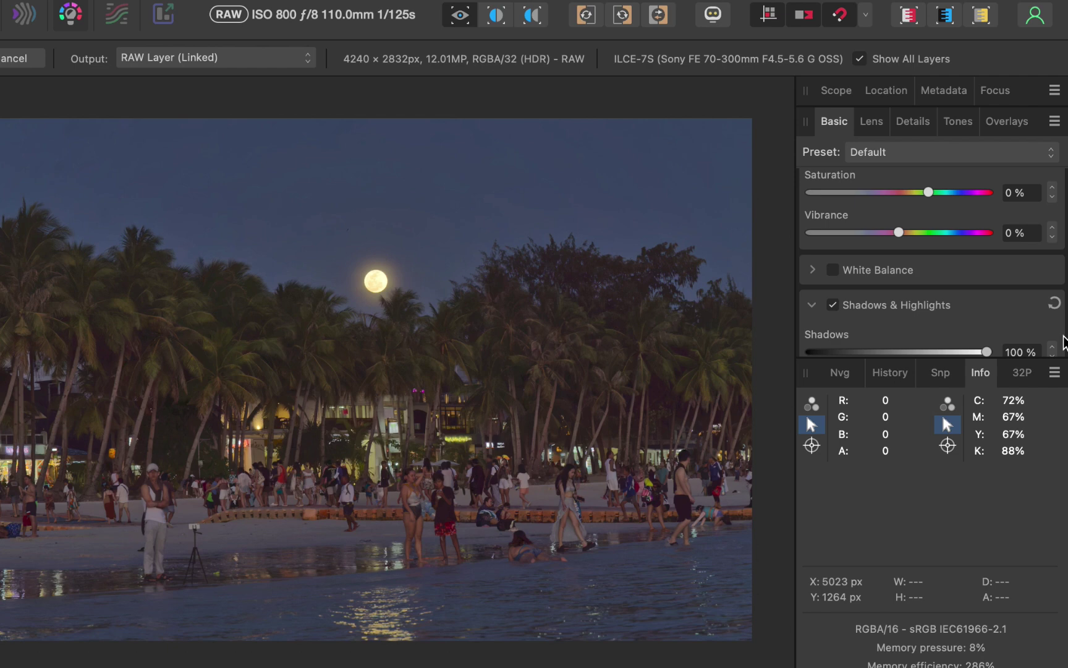
- Enable Curves in the Tones tab and drag control points up to brighten the midtones
scroll(1005, 235, down, 2)
click(958, 122)
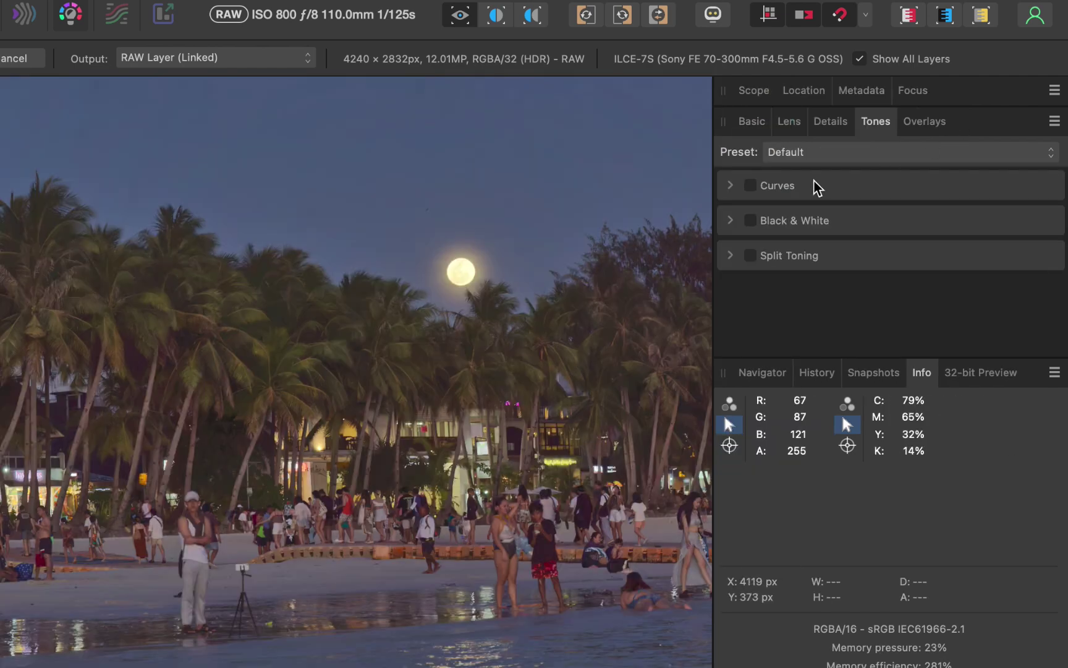
click(748, 187)
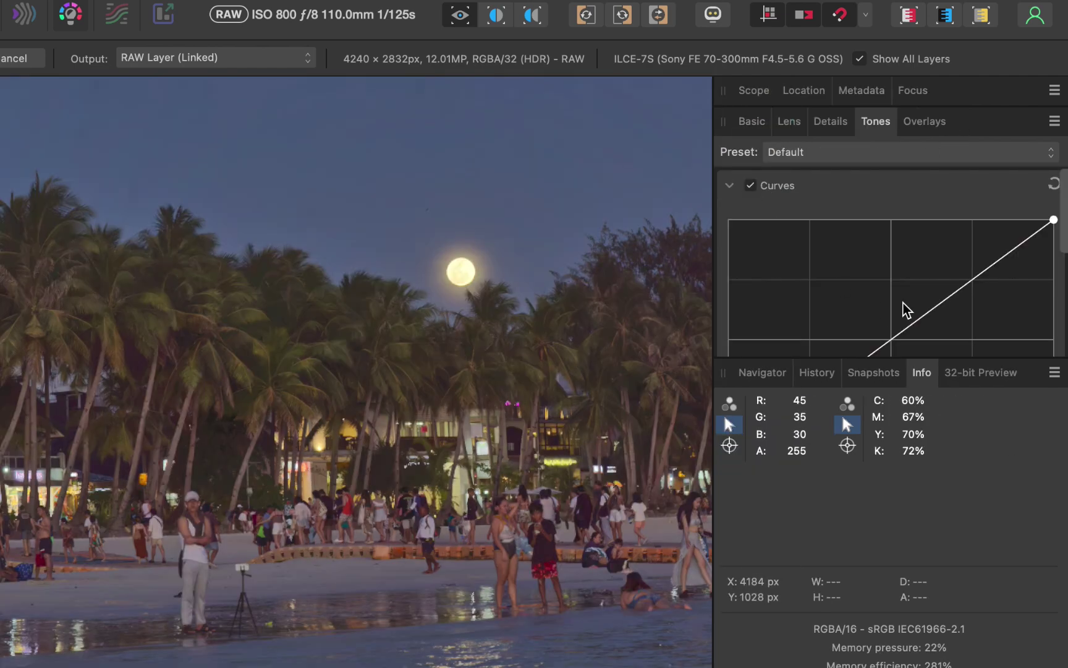
scroll(903, 309, down, 2)
scroll(907, 309, down, 1)
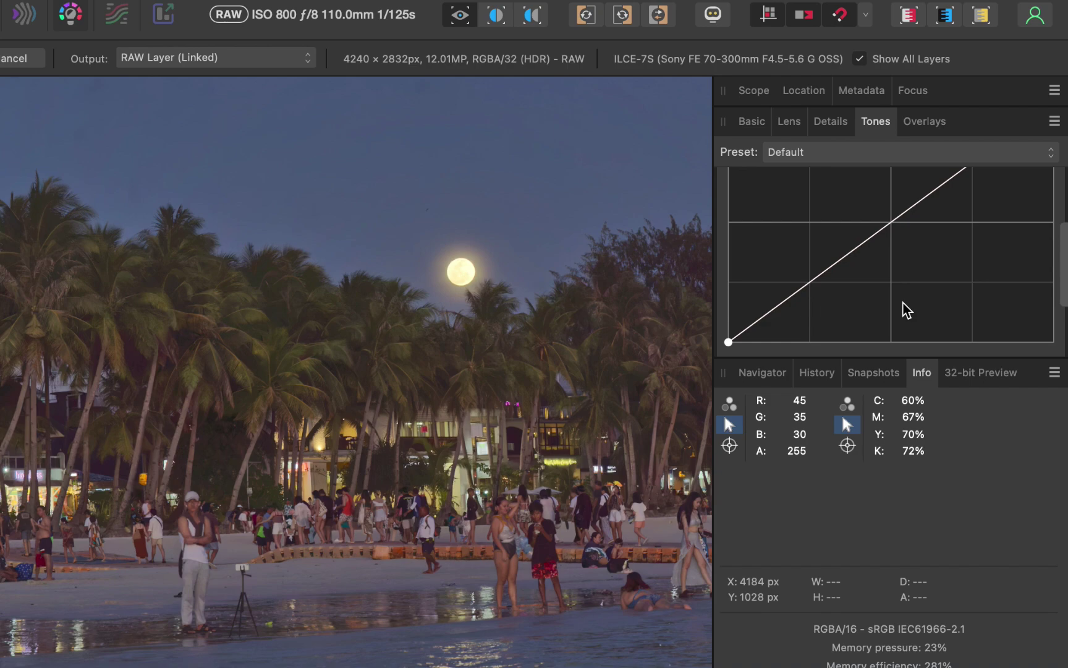
drag(811, 280, 811, 243)
scroll(907, 282, up, 3)
drag(906, 281, 900, 271)
scroll(900, 270, down, 2)
drag(808, 275, 827, 281)
- Add an upper curve point and pull it down to hold back the highlights
scroll(484, 262, up, 3)
scroll(484, 262, down, 3)
drag(484, 263, 307, 325)
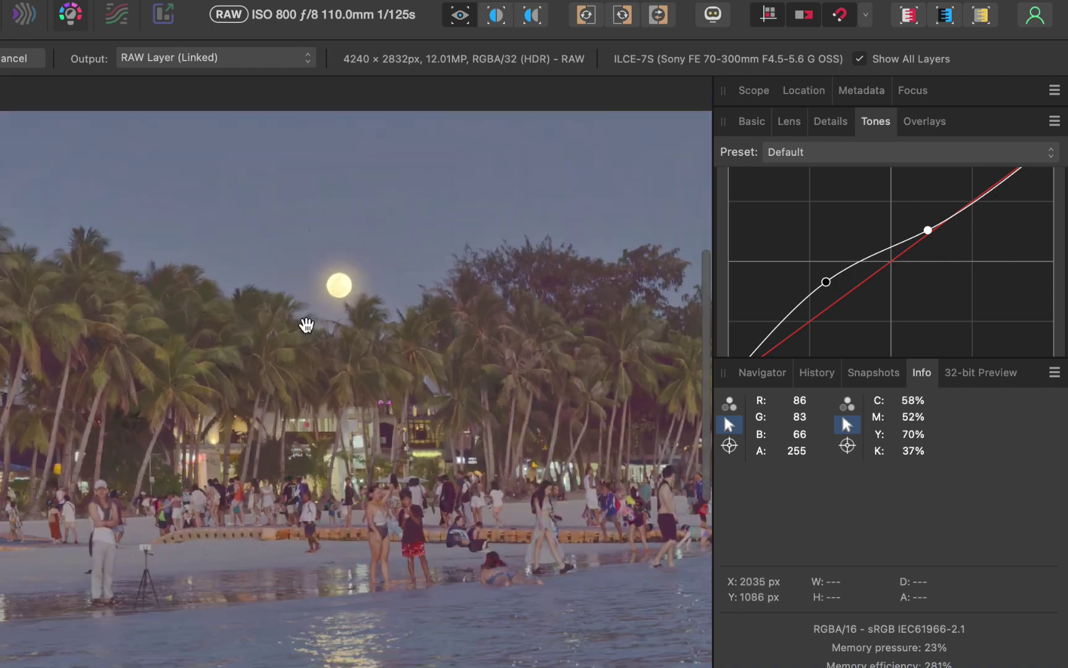
click(883, 248)
drag(928, 230, 941, 247)
scroll(298, 258, right, 2)
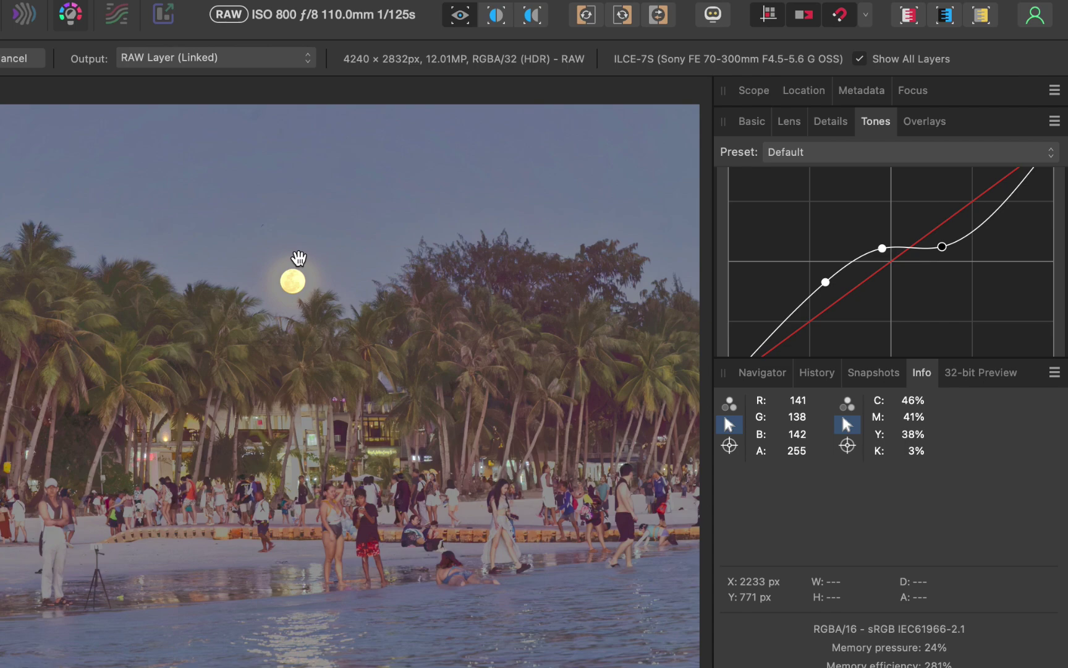
scroll(298, 259, up, 5)
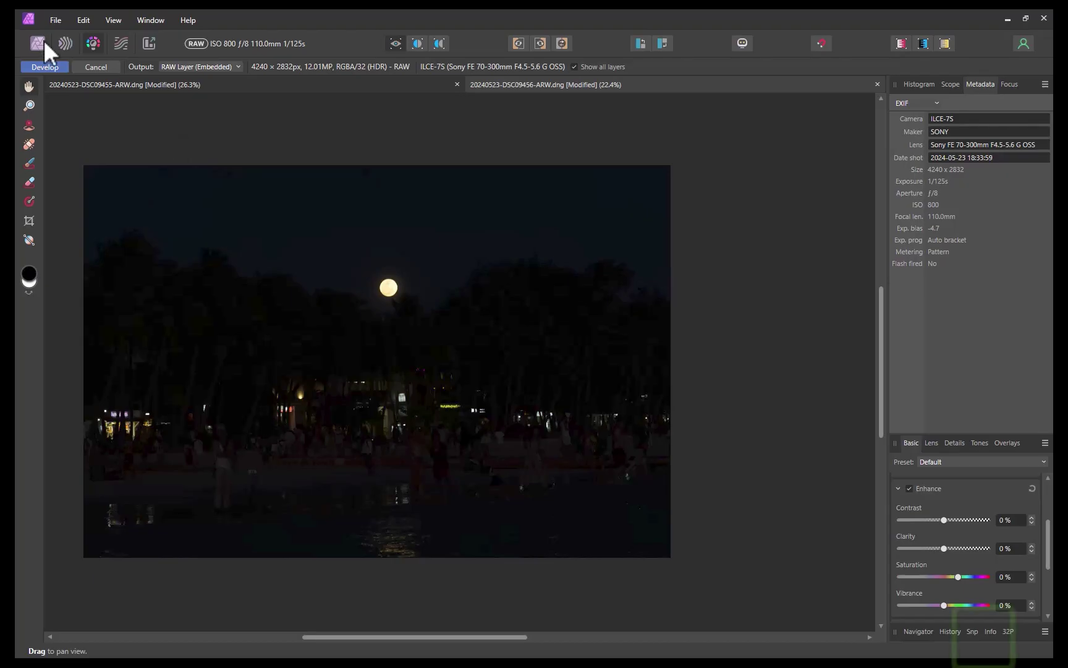
- Create a New HDR Merge from the DSC09455 and DSC09456 exposures
click(55, 20)
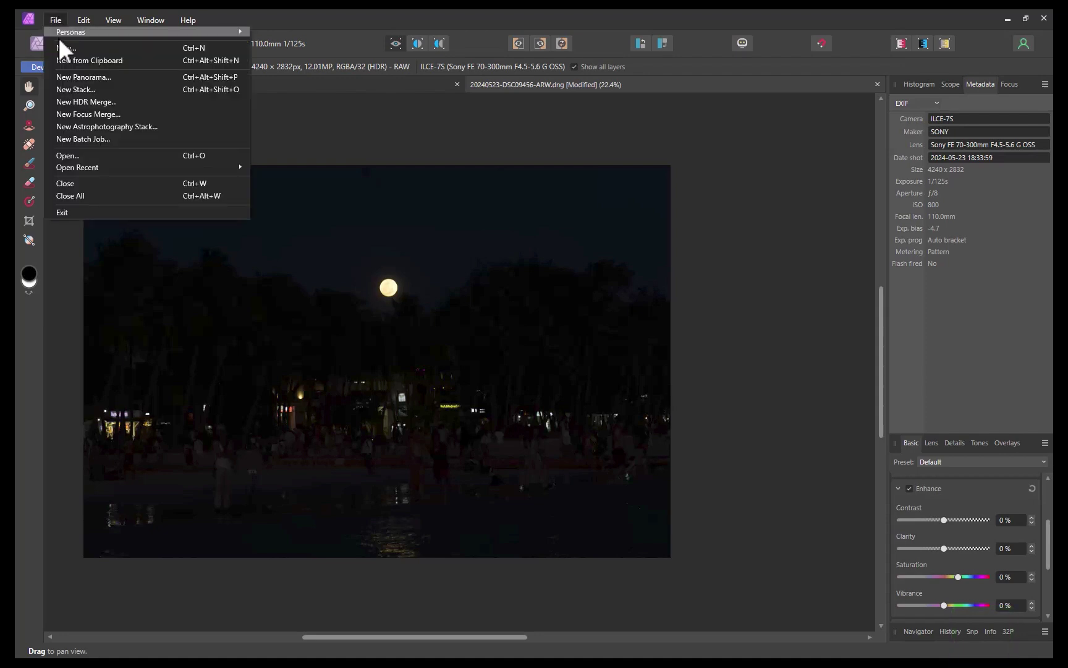
click(91, 102)
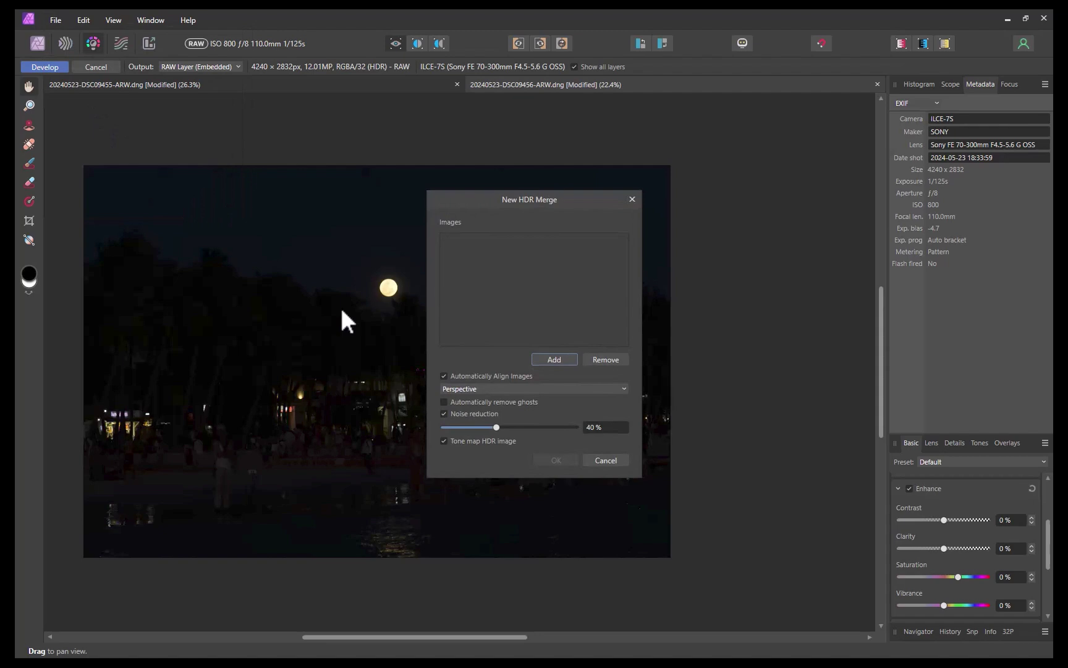
click(548, 359)
click(647, 209)
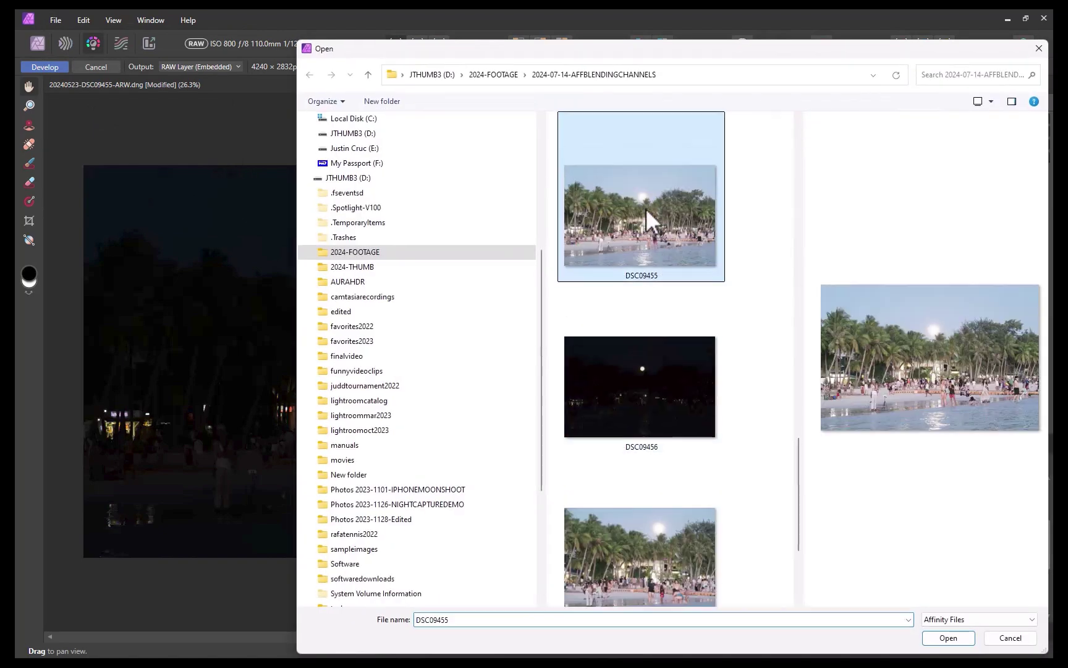
ctrl+click(643, 408)
click(947, 638)
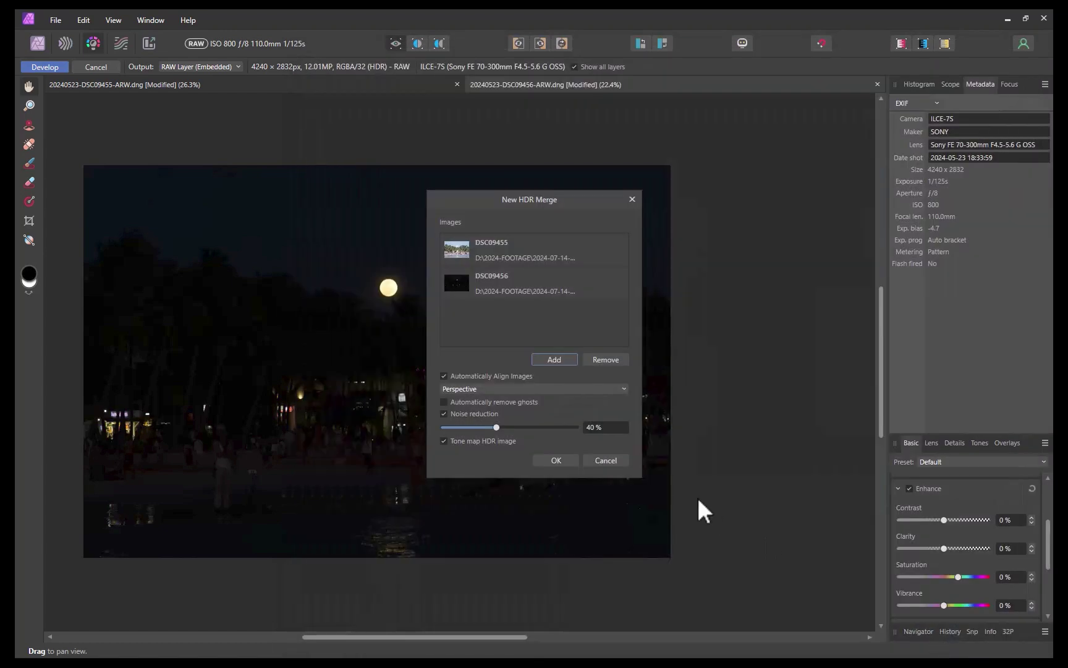
click(556, 460)
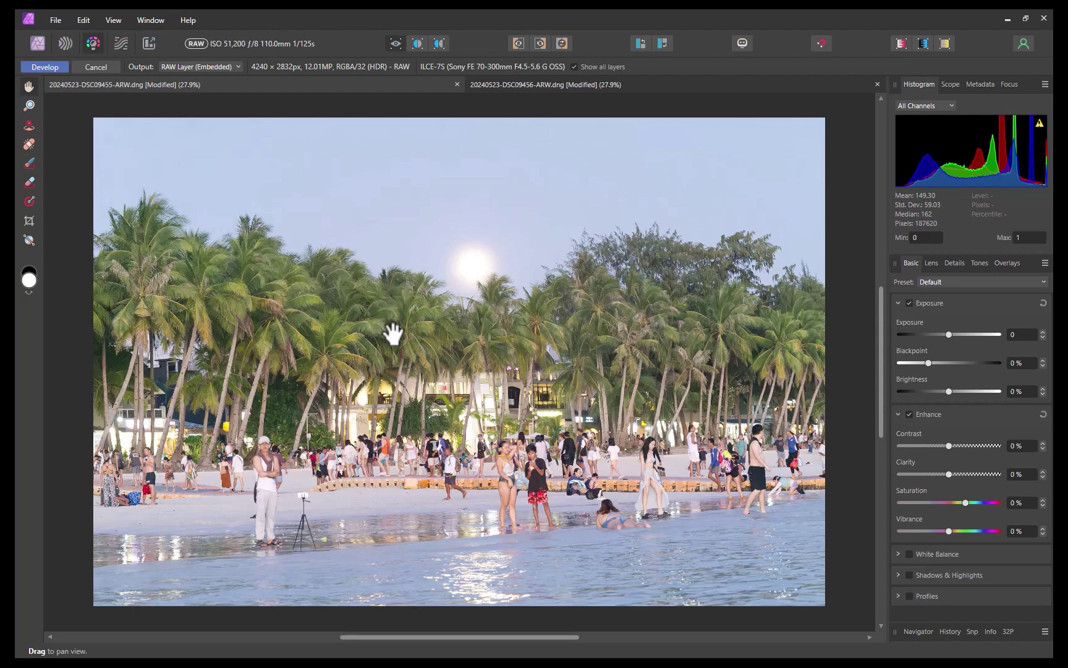
- Apply the bright photo's RAW development and paint a Selection Brush stroke over the sky
click(44, 67)
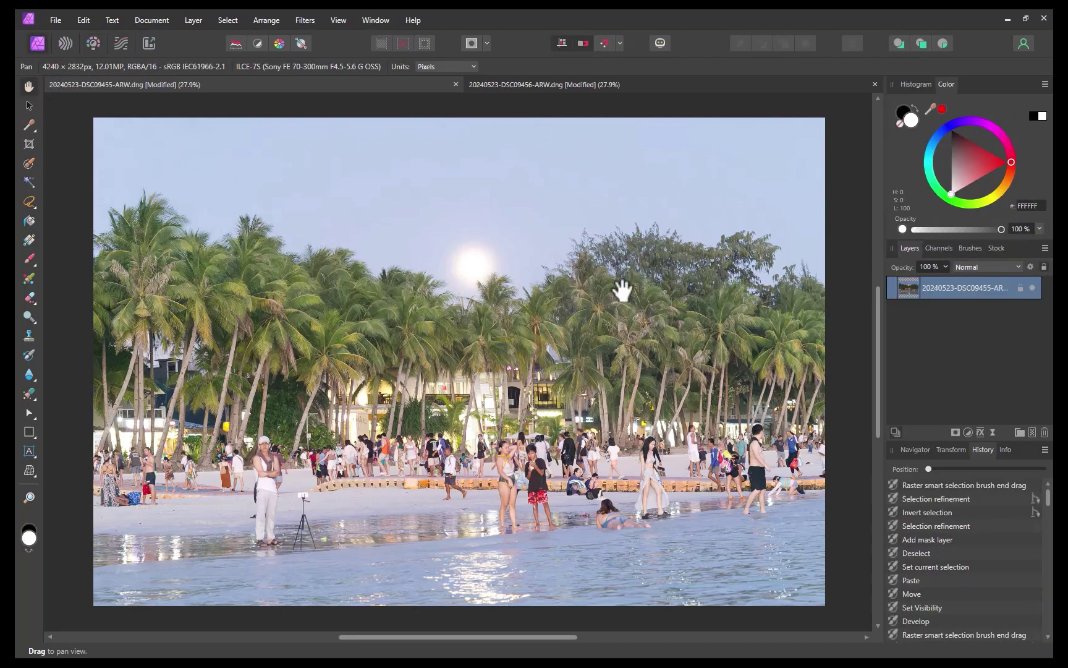
click(29, 163)
drag(126, 147, 262, 173)
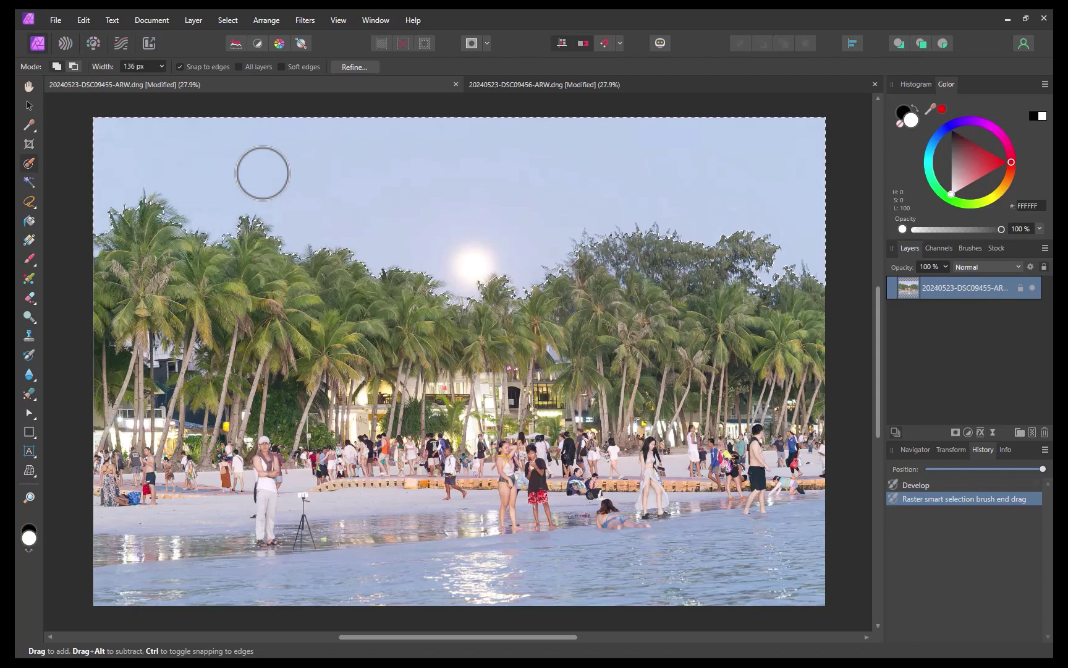
- In Refine Selection, paint matte strokes along the palm treeline from left to right
click(354, 68)
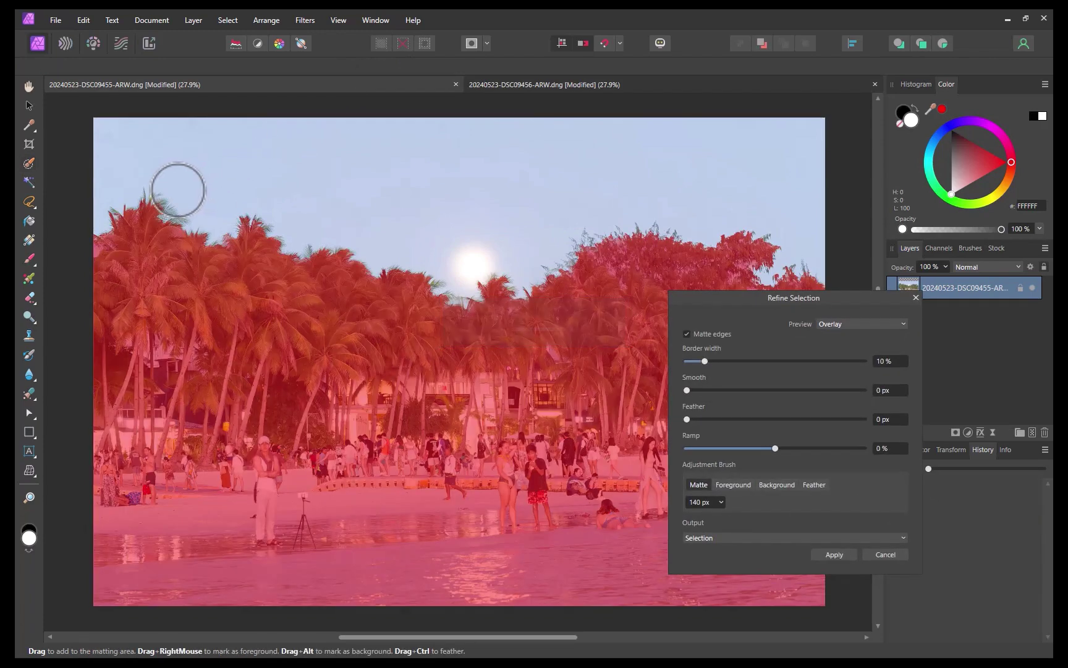
mouse_move(167, 193)
mouse_down()
mouse_move(120, 201)
mouse_move(97, 228)
mouse_move(96, 249)
mouse_move(126, 203)
mouse_up()
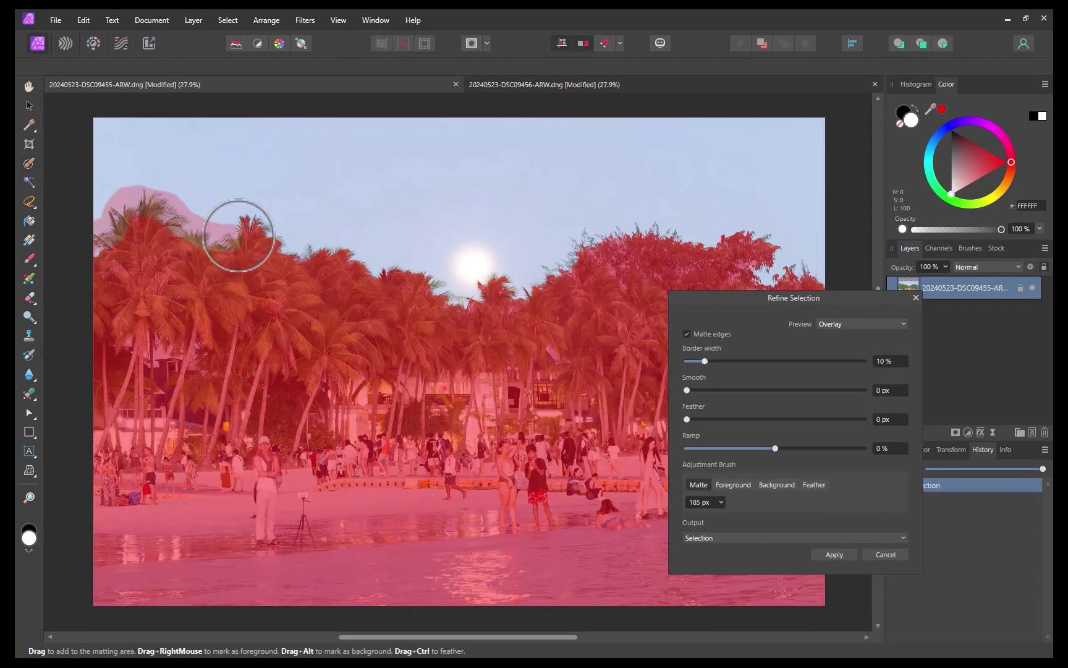
mouse_move(243, 228)
mouse_down()
mouse_move(446, 287)
mouse_move(499, 287)
mouse_move(578, 247)
mouse_move(653, 232)
mouse_move(769, 246)
mouse_move(791, 270)
mouse_move(826, 274)
mouse_move(835, 299)
mouse_move(990, 339)
mouse_up()
mouse_move(648, 296)
mouse_down()
mouse_move(609, 284)
mouse_move(610, 274)
mouse_move(627, 286)
mouse_move(641, 255)
mouse_move(617, 256)
mouse_move(679, 273)
mouse_move(673, 306)
mouse_up()
mouse_move(694, 258)
mouse_down()
mouse_move(748, 262)
mouse_move(738, 289)
mouse_move(802, 286)
mouse_up()
mouse_move(596, 251)
mouse_down()
mouse_move(706, 251)
mouse_move(724, 275)
mouse_move(746, 248)
mouse_up()
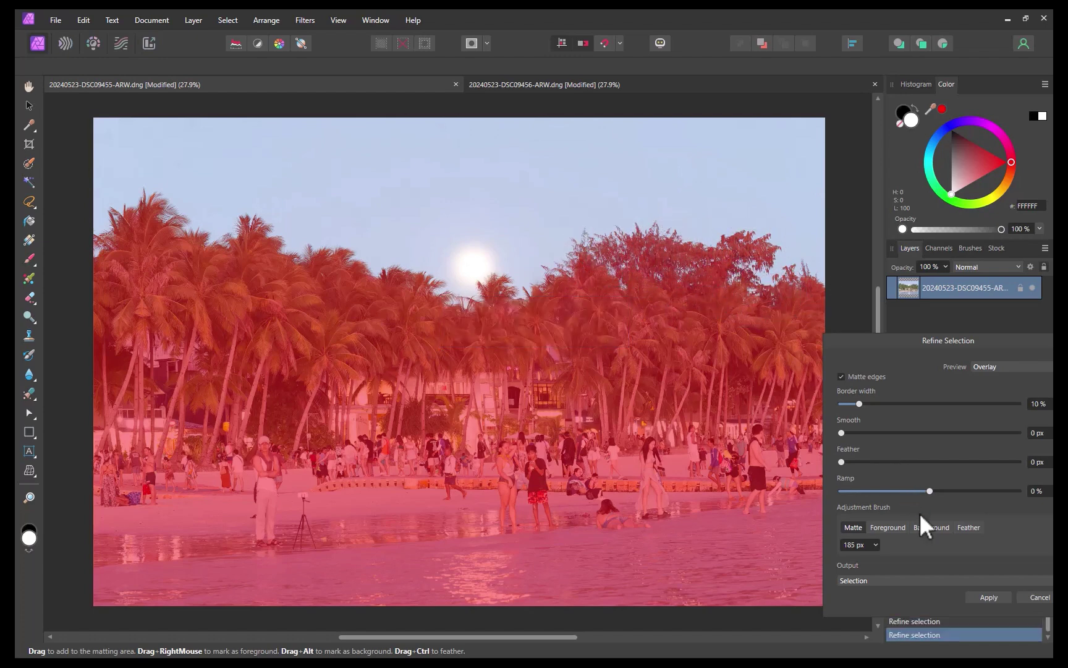
- Apply the refinement, invert the selection, and mask the layer so the sky turns transparent
click(989, 597)
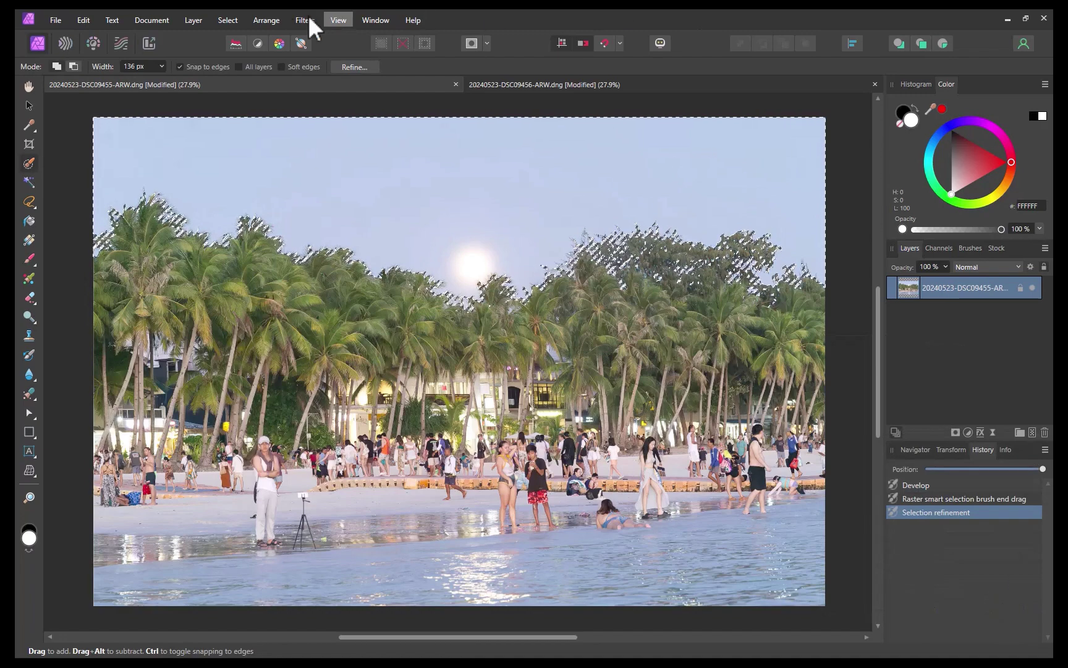
click(218, 22)
click(234, 70)
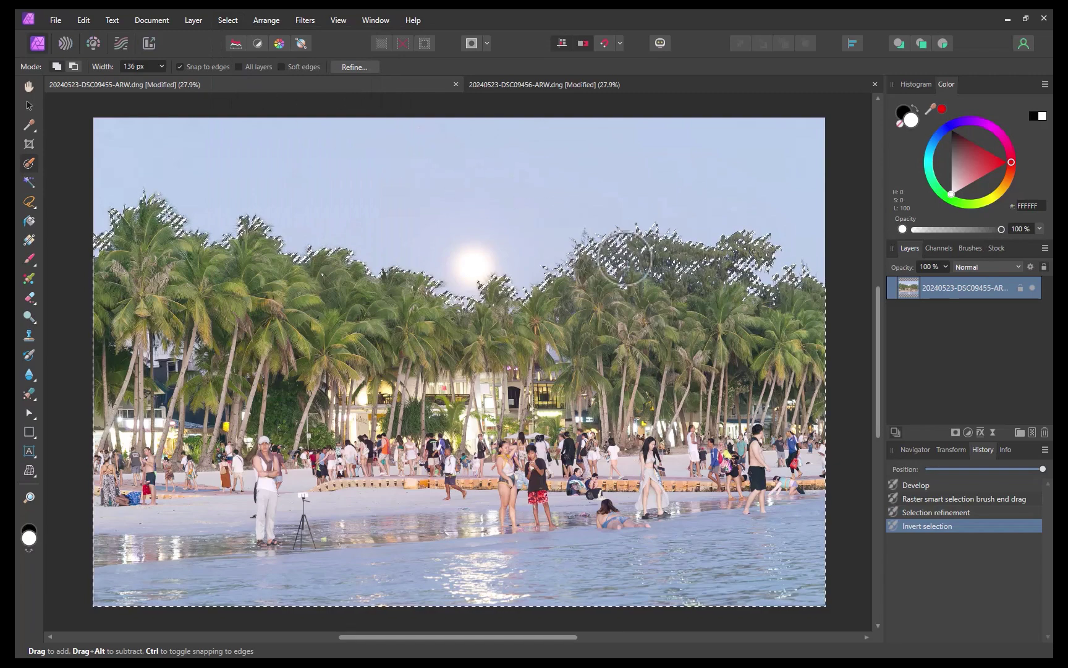
click(954, 432)
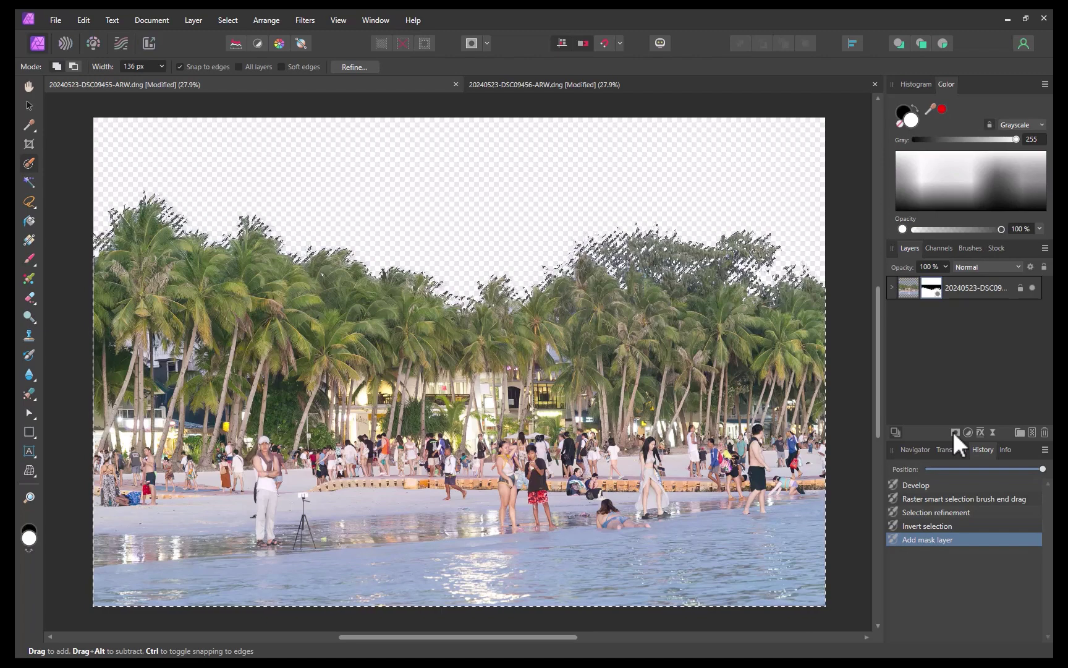
key(ctrl+d)
- Zoom to 75% and pan across the tree tops to inspect the mask edge
key(ctrl+plus)
key(ctrl+plus)
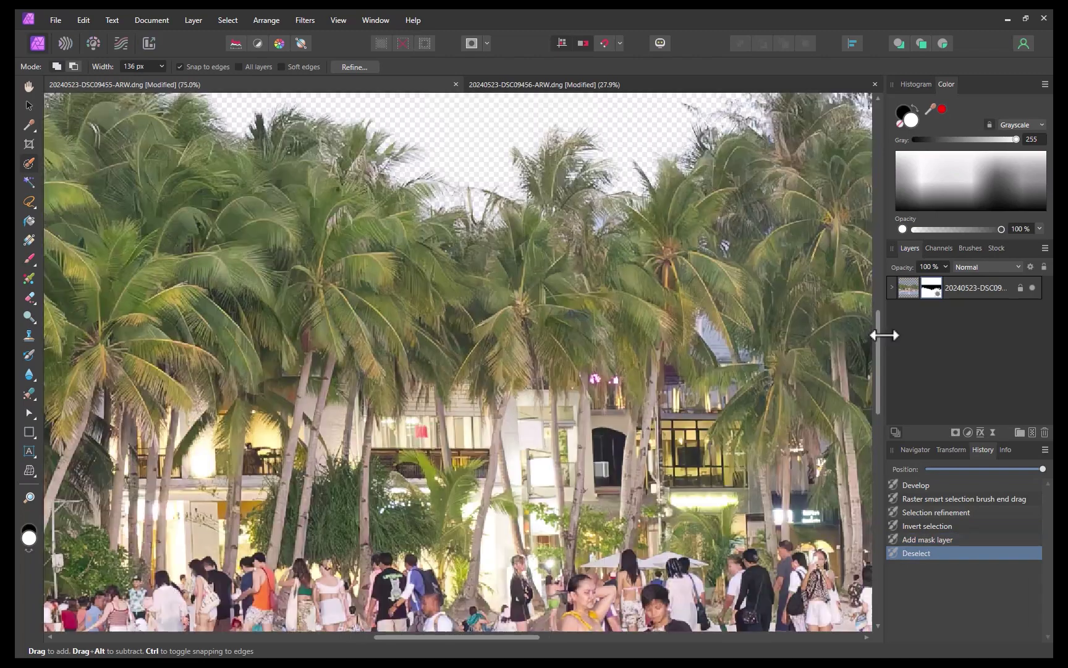
drag(857, 295, 415, 403)
mouse_move(576, 427)
mouse_down()
mouse_move(513, 453)
mouse_move(520, 440)
mouse_up()
key(ctrl+d)
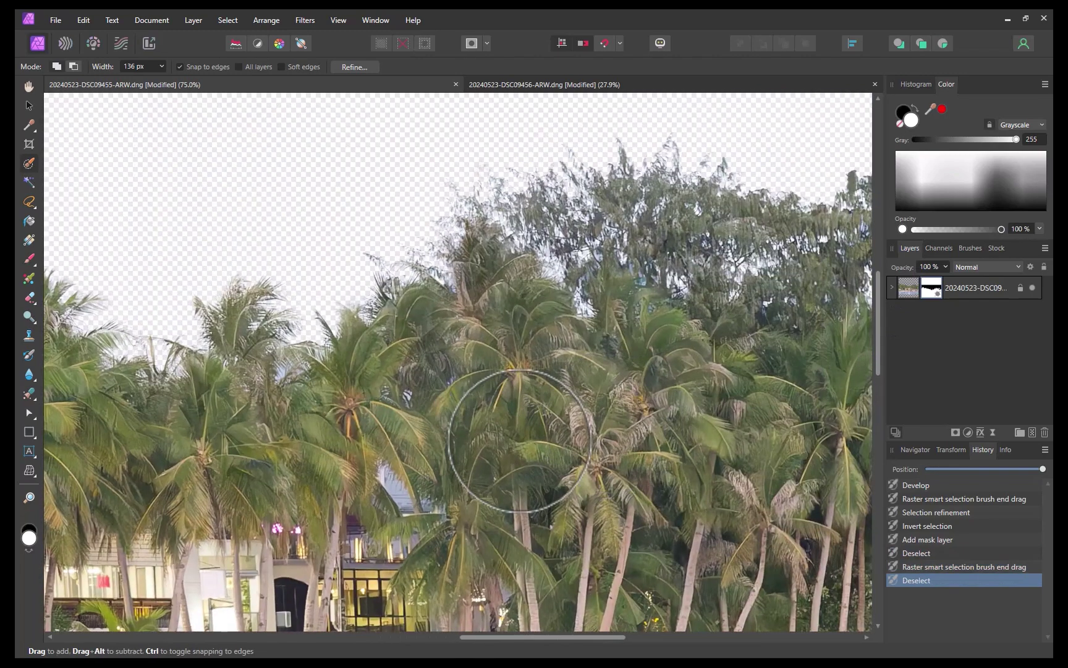
drag(699, 389, 485, 458)
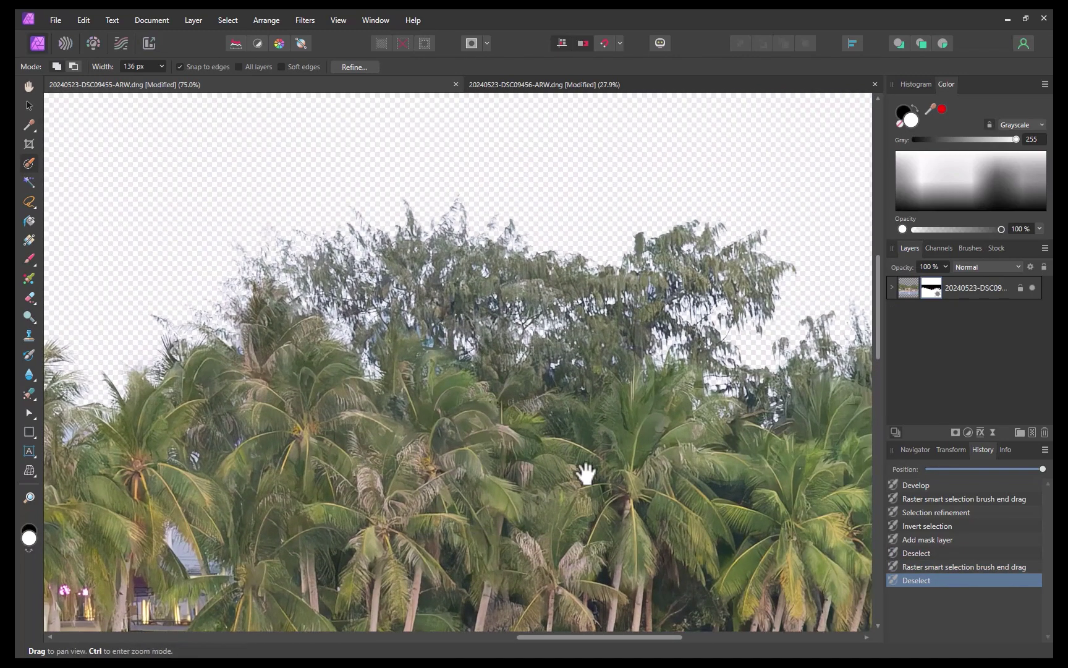
drag(584, 470, 694, 415)
- Develop DSC09456, paste it into the DSC09455 document, and move it below the beach layer
key(ctrl+0)
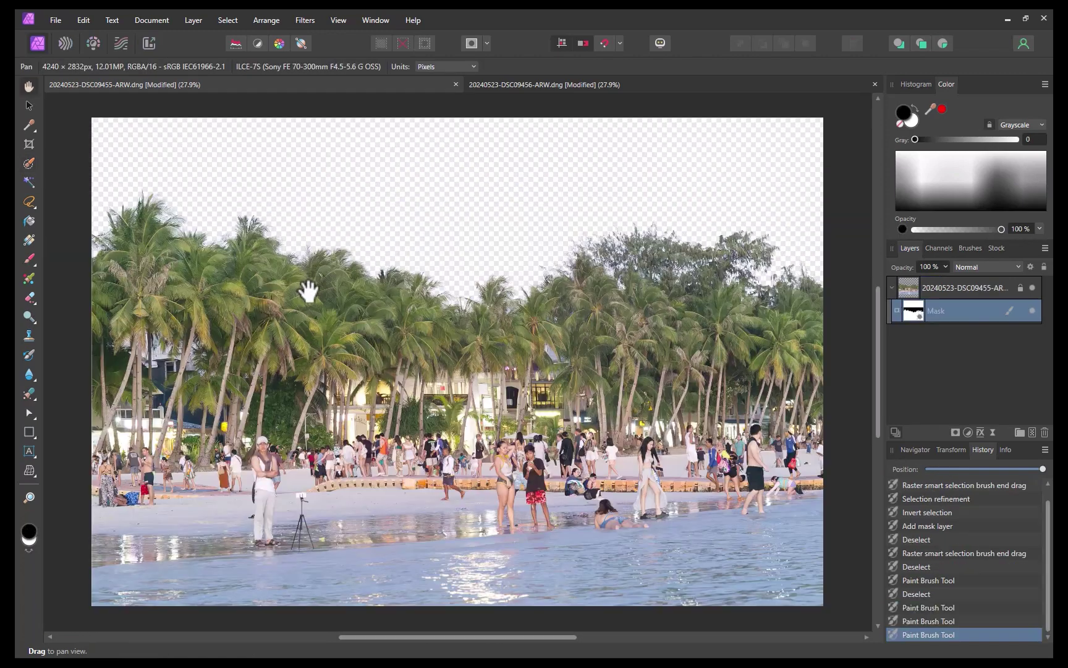
click(516, 80)
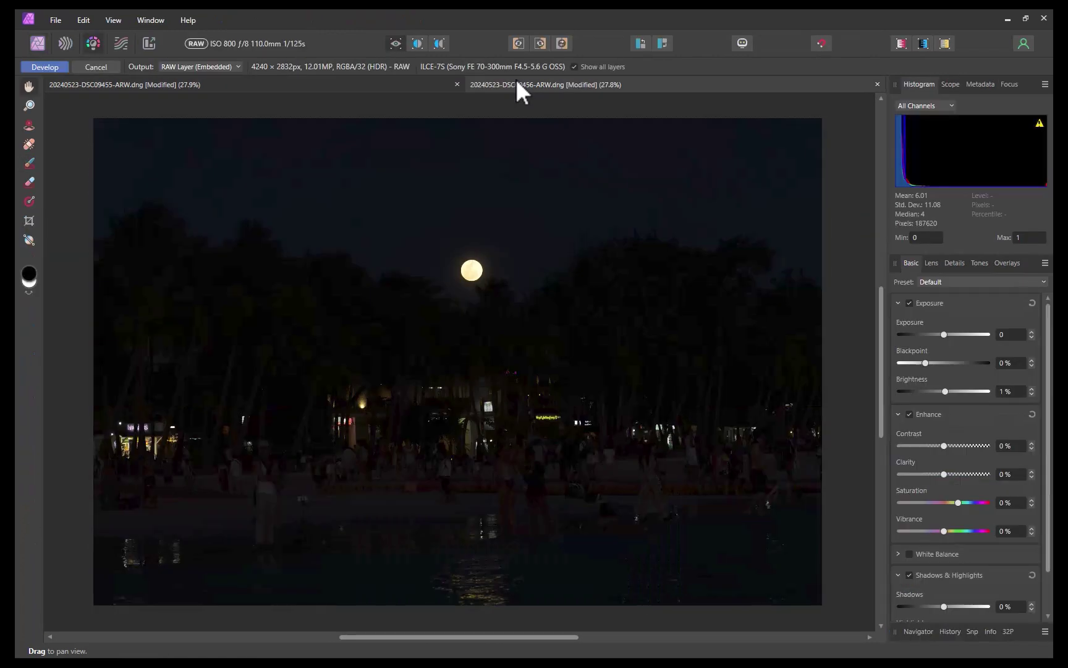
click(50, 66)
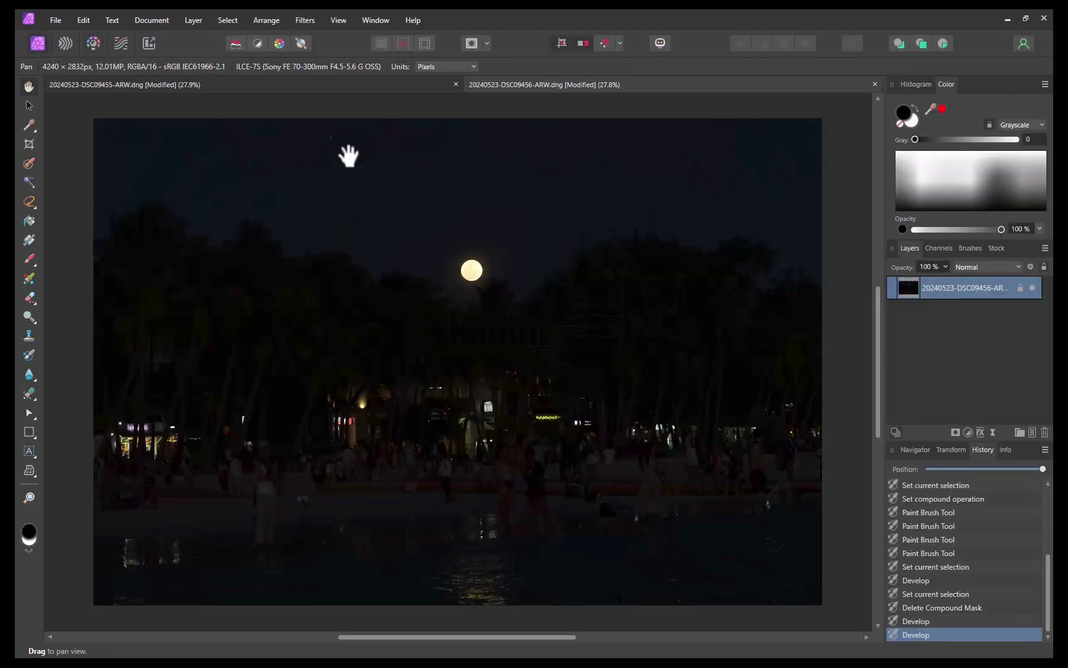
click(235, 84)
key(ctrl+v)
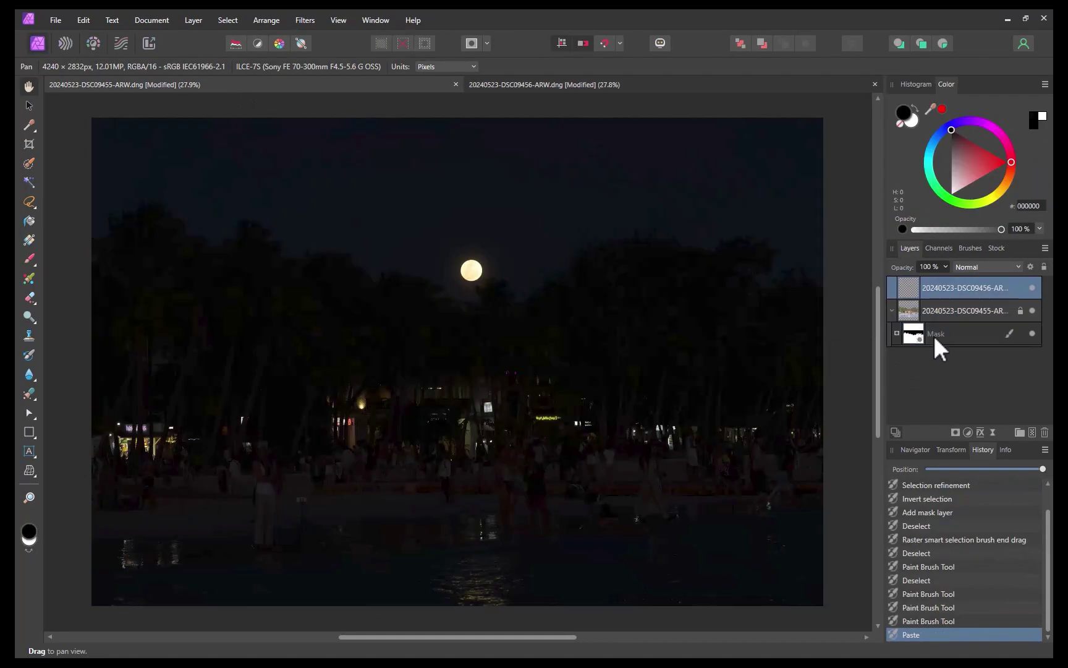
drag(946, 287, 915, 365)
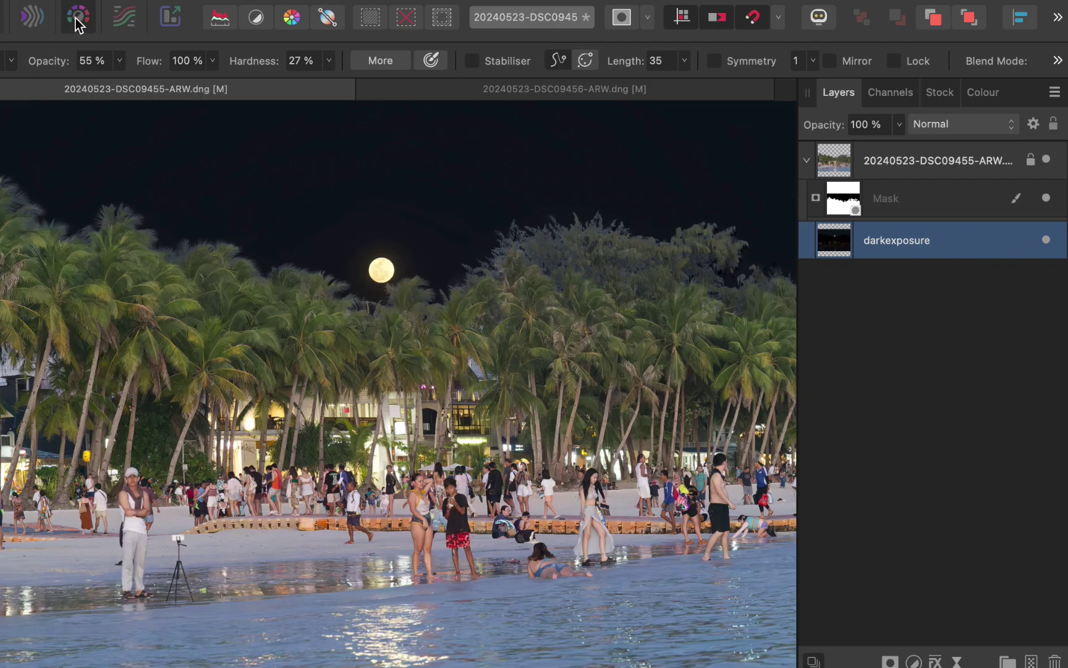
- Raise the dark exposure's Exposure to about 2.1 so the sky turns soft blue
click(77, 18)
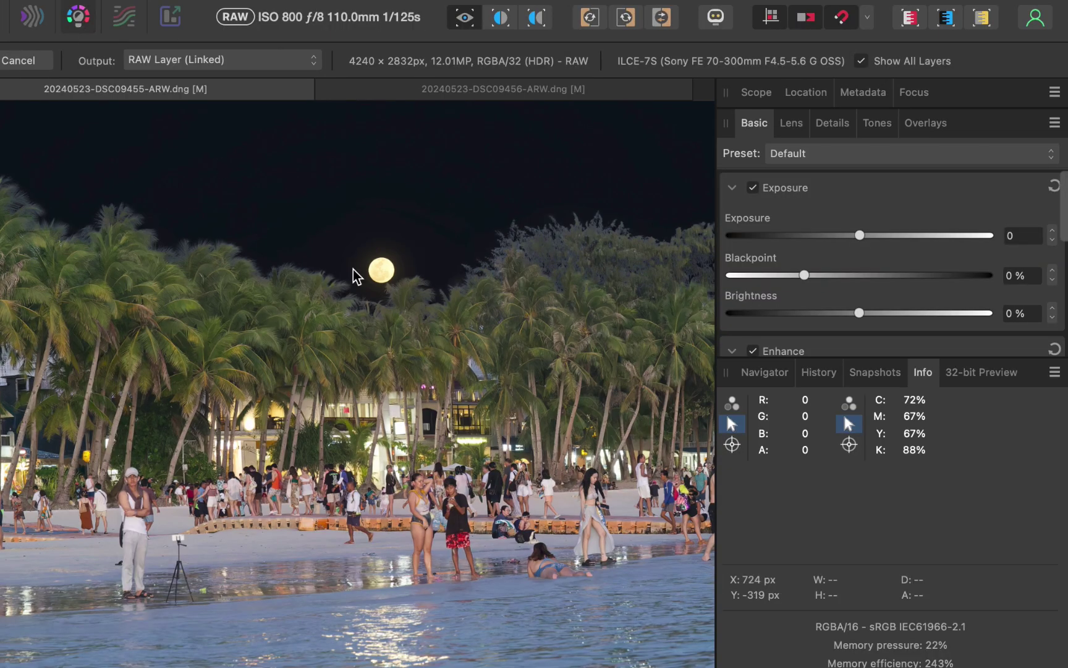
scroll(489, 192, up, 2)
scroll(488, 193, up, 2)
scroll(487, 188, left, 3)
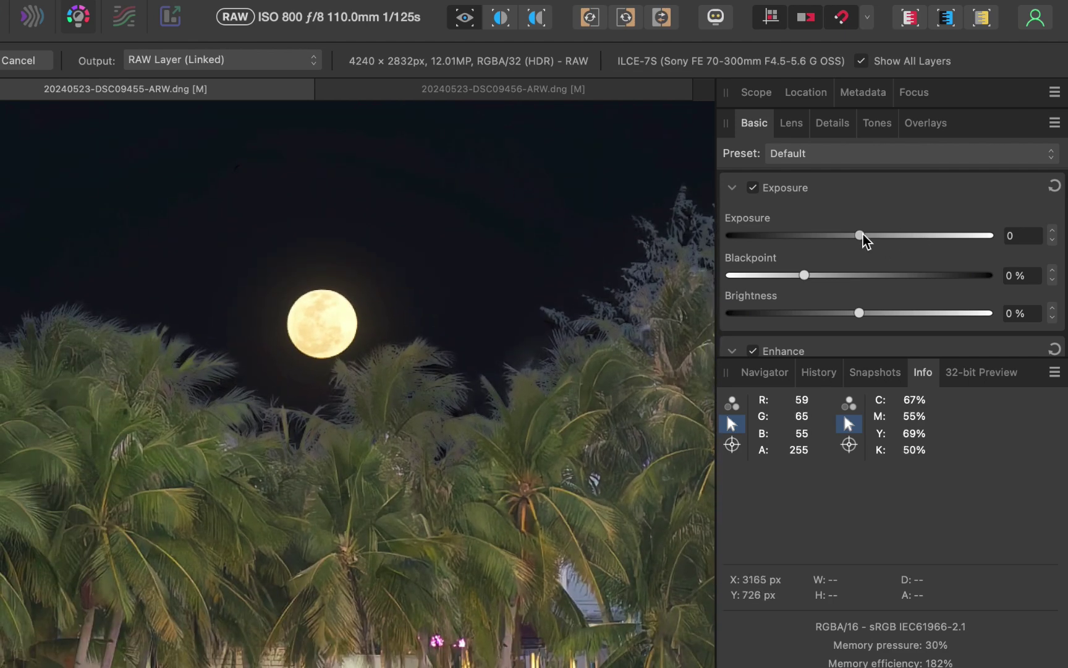
drag(861, 237, 956, 237)
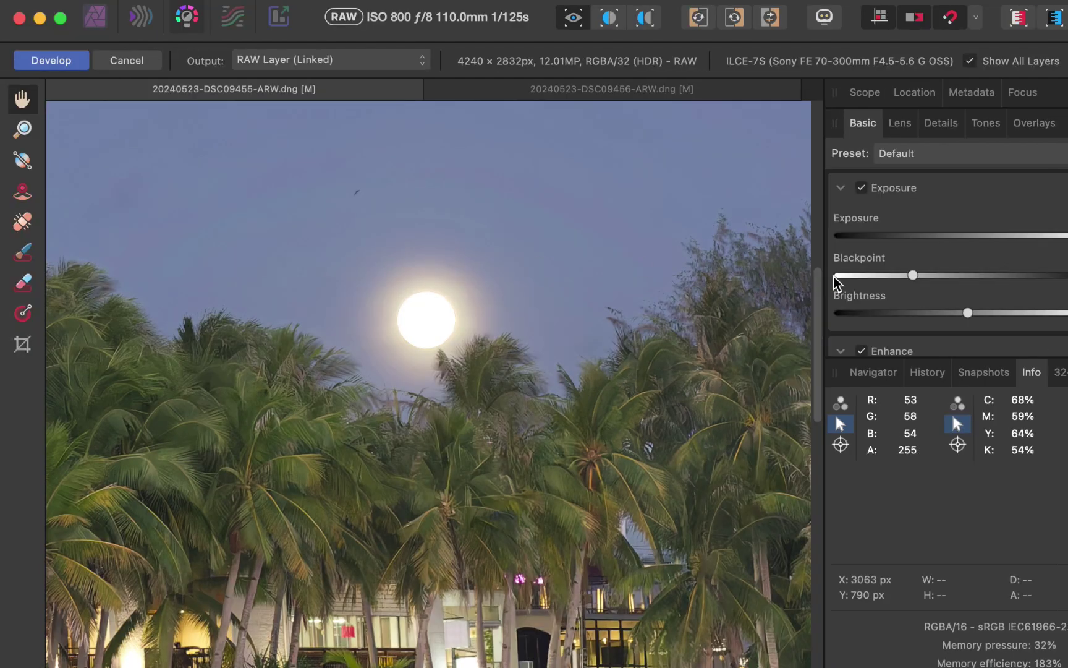
- Enable Shadows & Highlights and set Highlights partway down to tame the moon's glow
scroll(771, 291, down, 5)
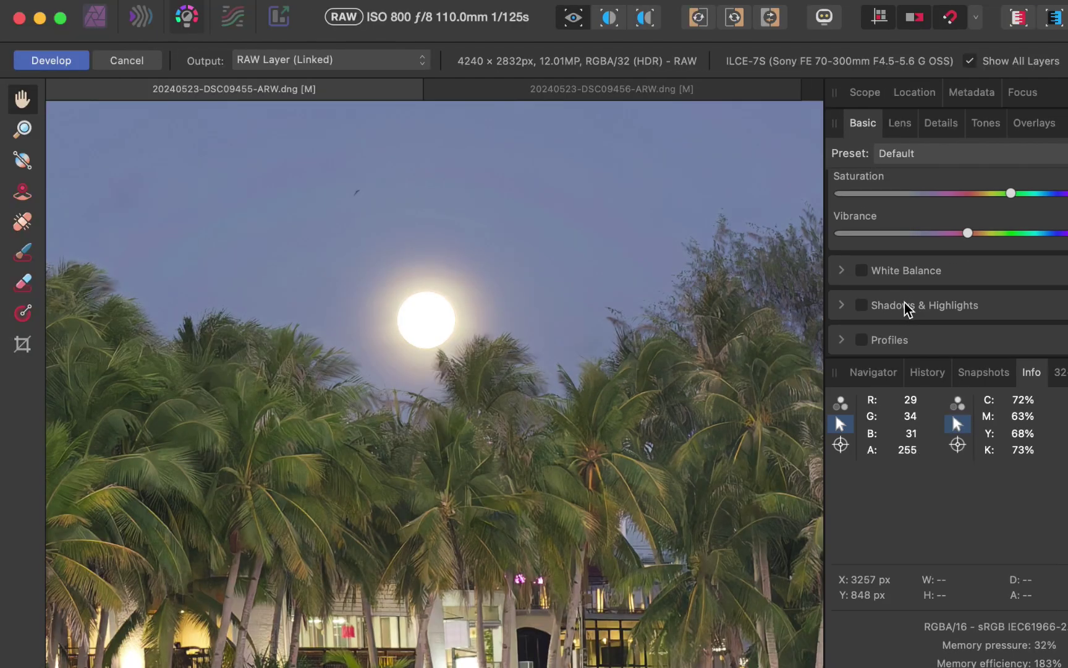
click(870, 309)
scroll(872, 314, down, 3)
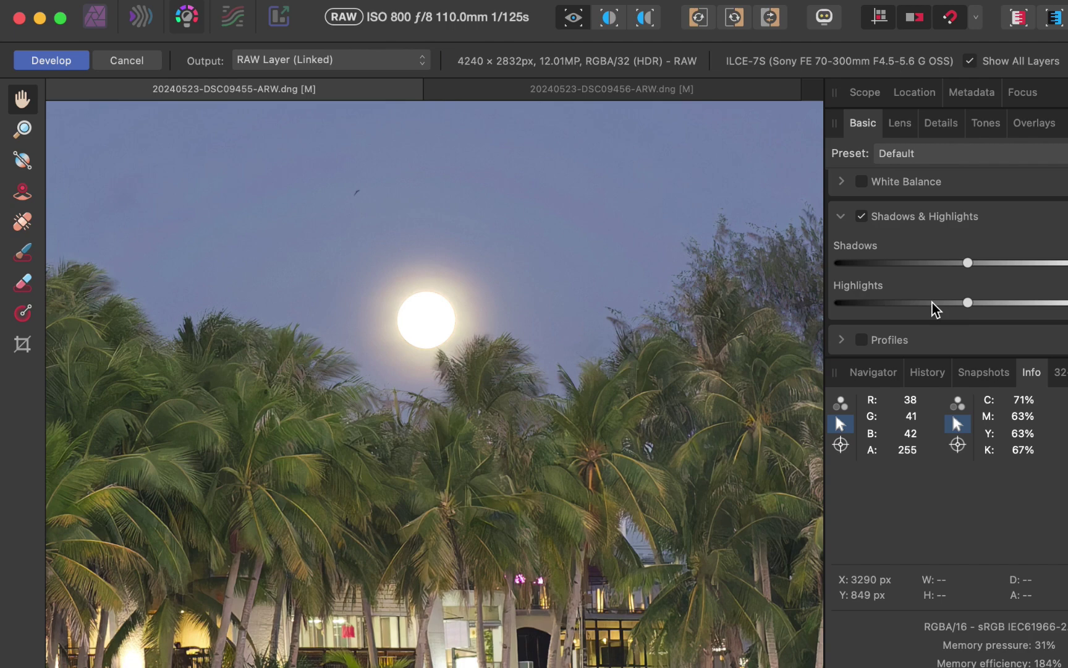
drag(964, 305, 813, 292)
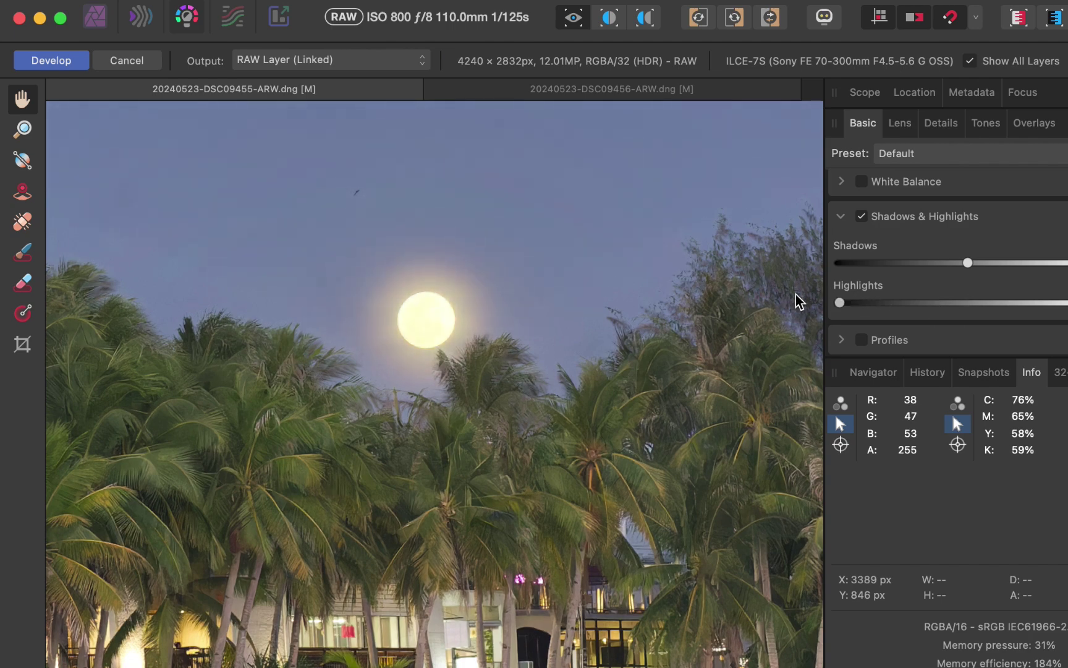
scroll(422, 355, up, 3)
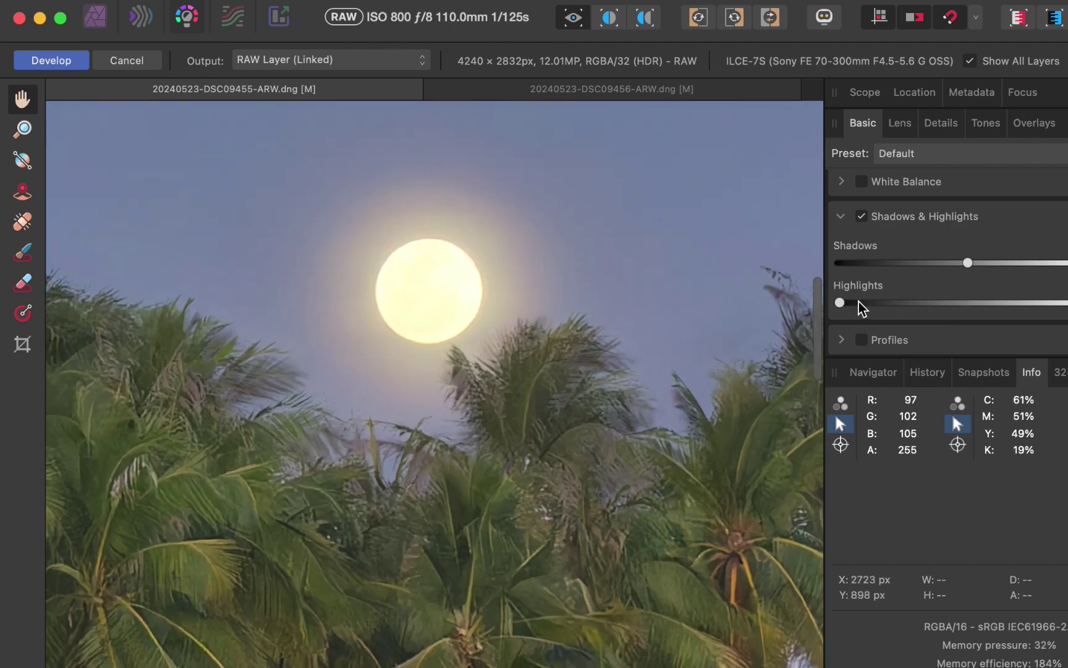
drag(841, 303, 705, 308)
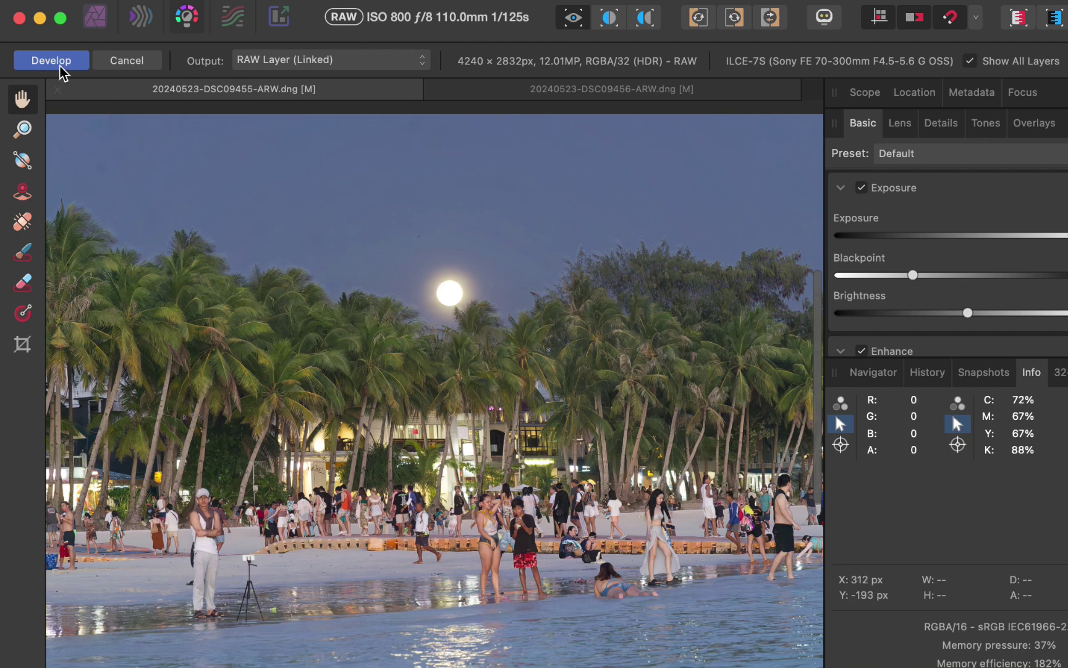
- Apply the sky development, duplicate darkexposure as 'moon', and move it to the top
click(59, 67)
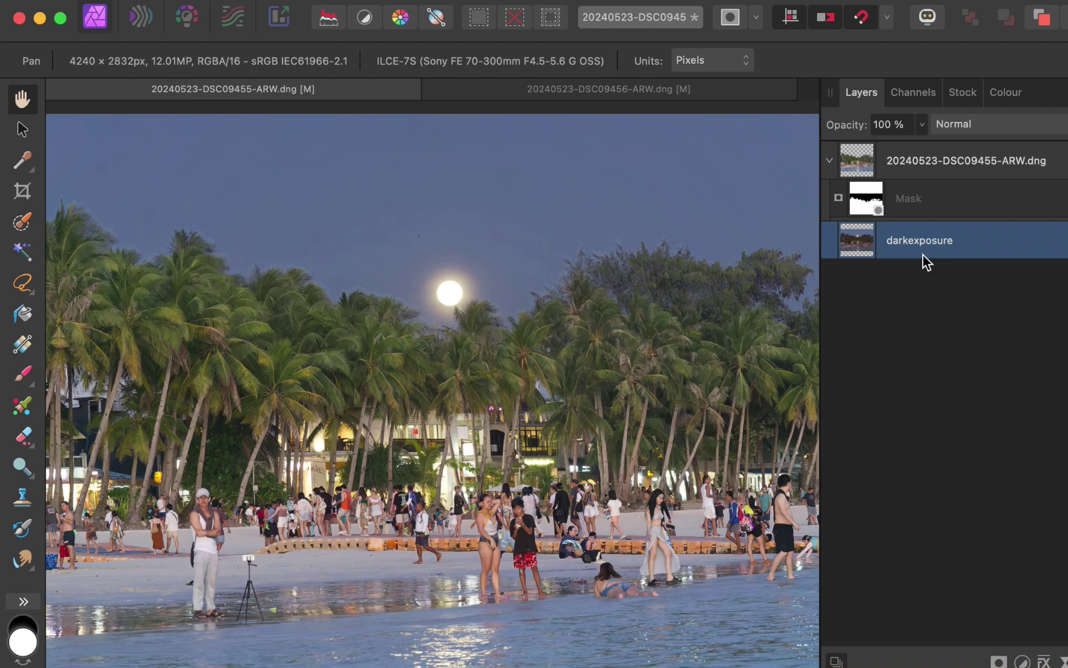
key(super+j)
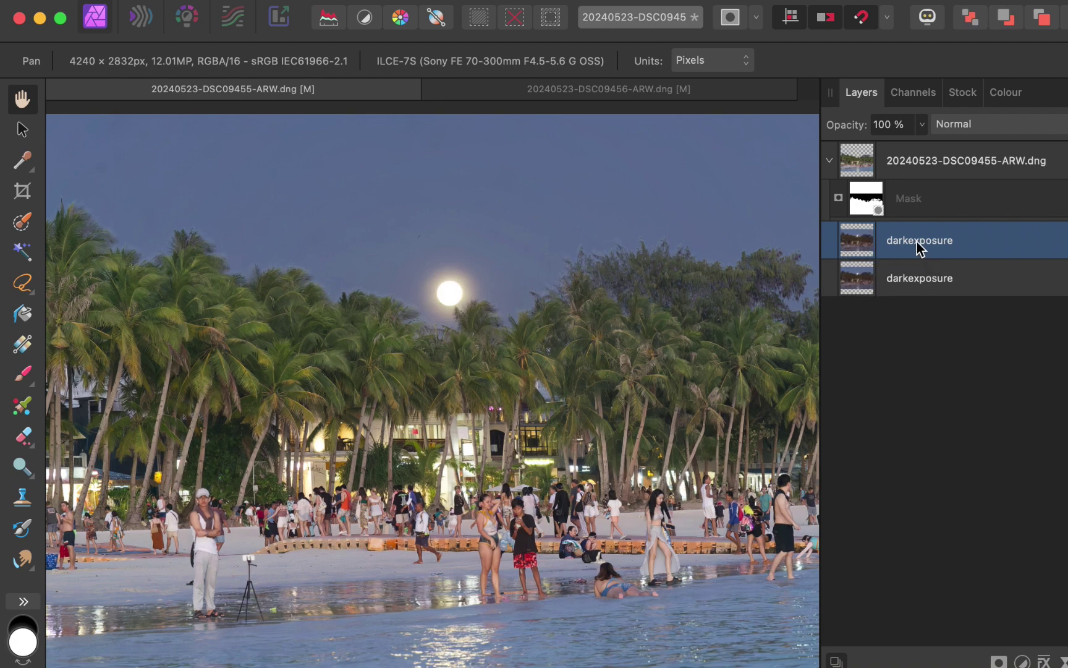
double_click(920, 240)
text(moon)
key(Return)
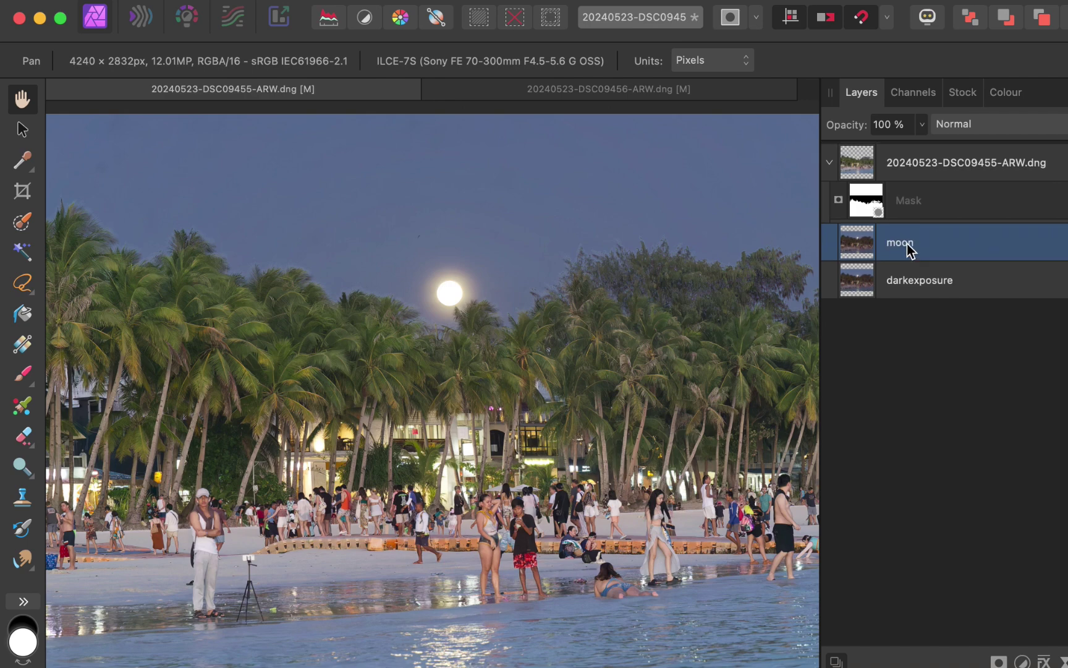
drag(909, 248, 875, 150)
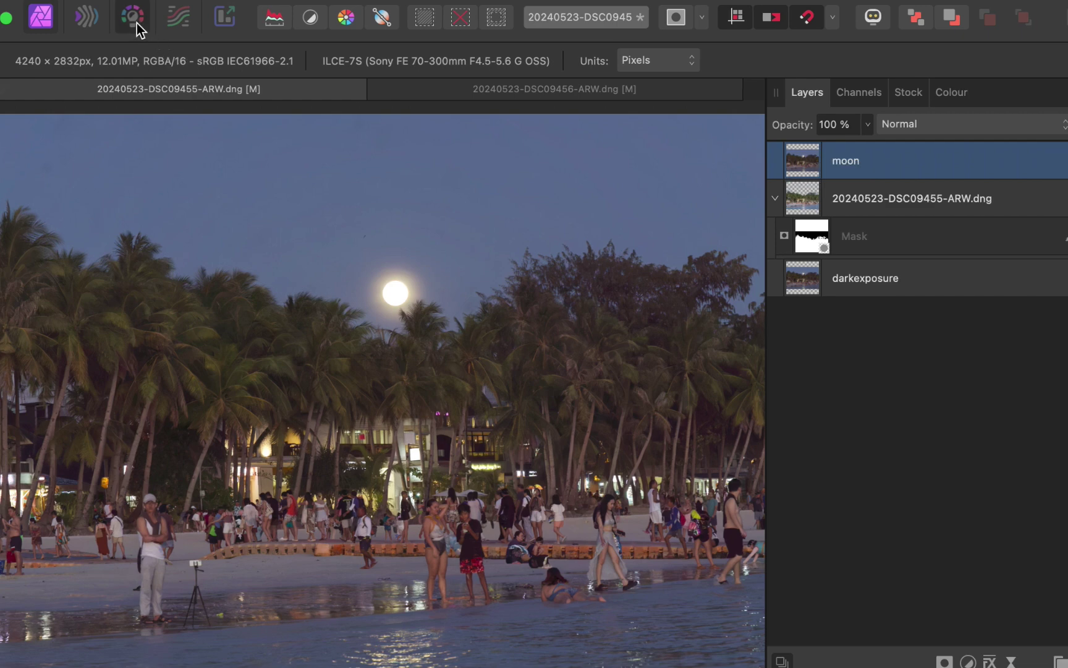
- Re-develop the moon layer with Exposure reset to 0 so the moon's surface detail shows
click(135, 20)
double_click(1019, 236)
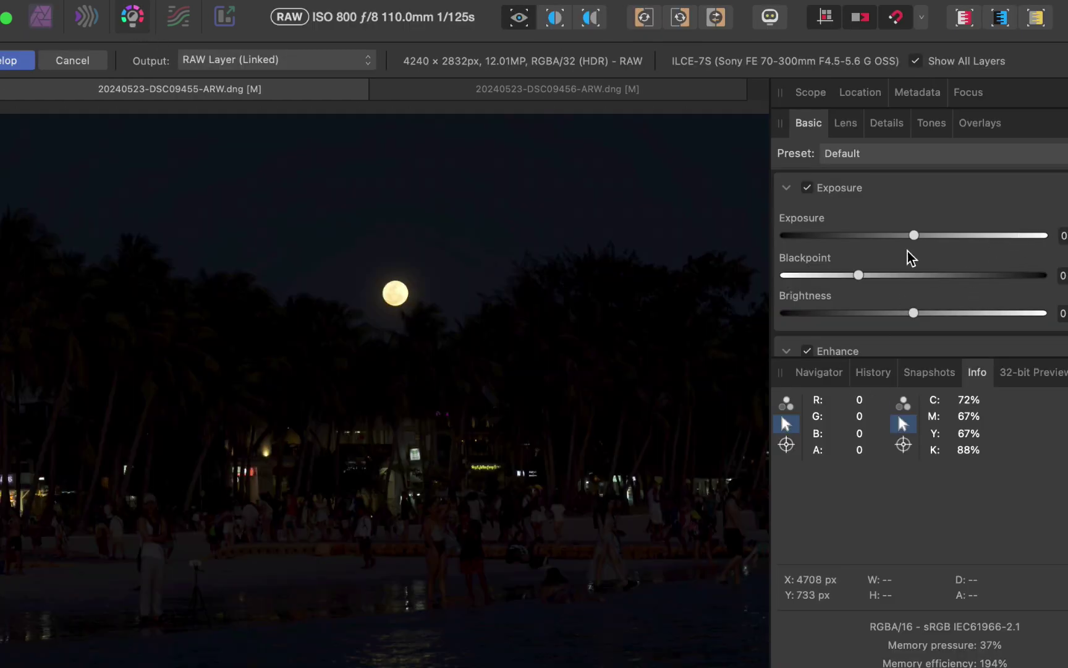
drag(913, 236, 930, 242)
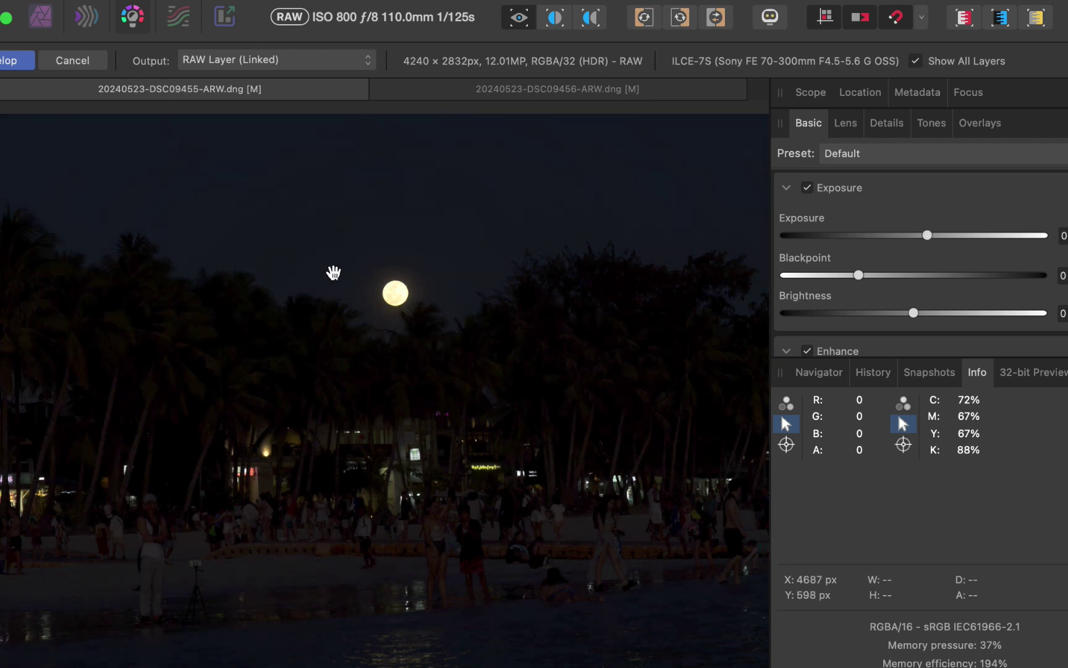
scroll(334, 272, up, 5)
scroll(334, 272, right, 3)
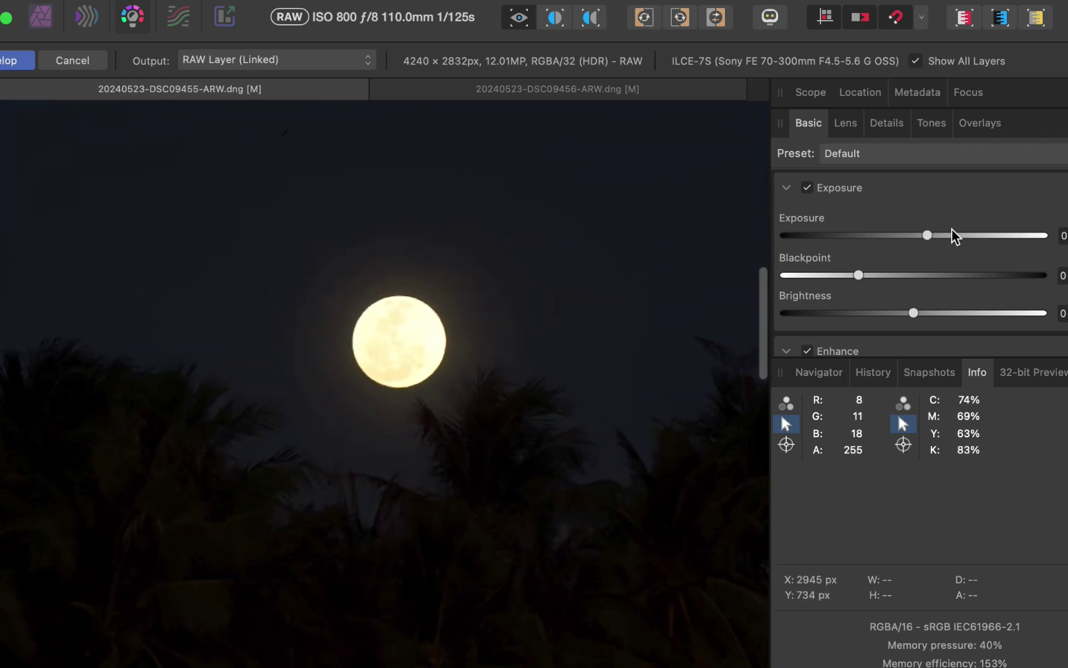
drag(928, 235, 913, 236)
scroll(487, 269, down, 3)
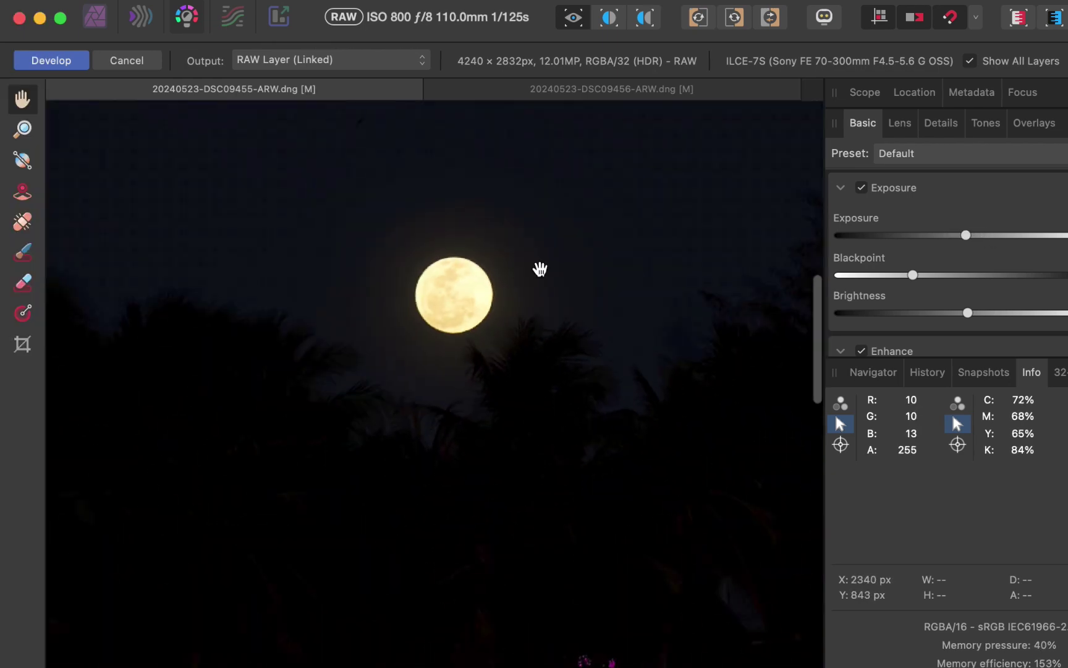
scroll(540, 268, down, 2)
scroll(539, 269, right, 1)
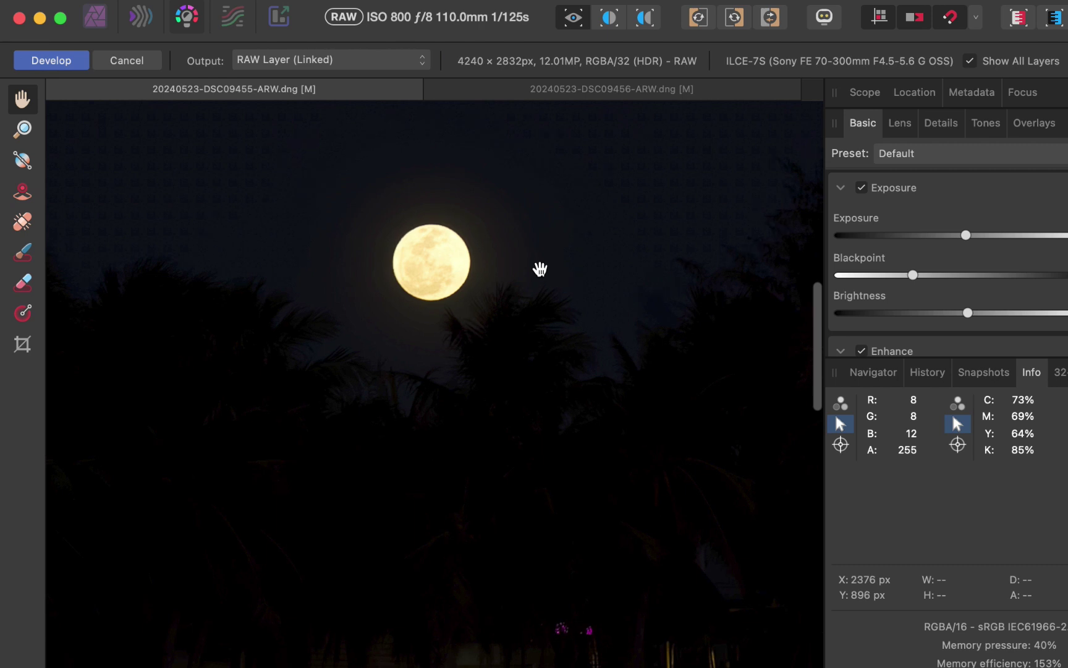
click(51, 61)
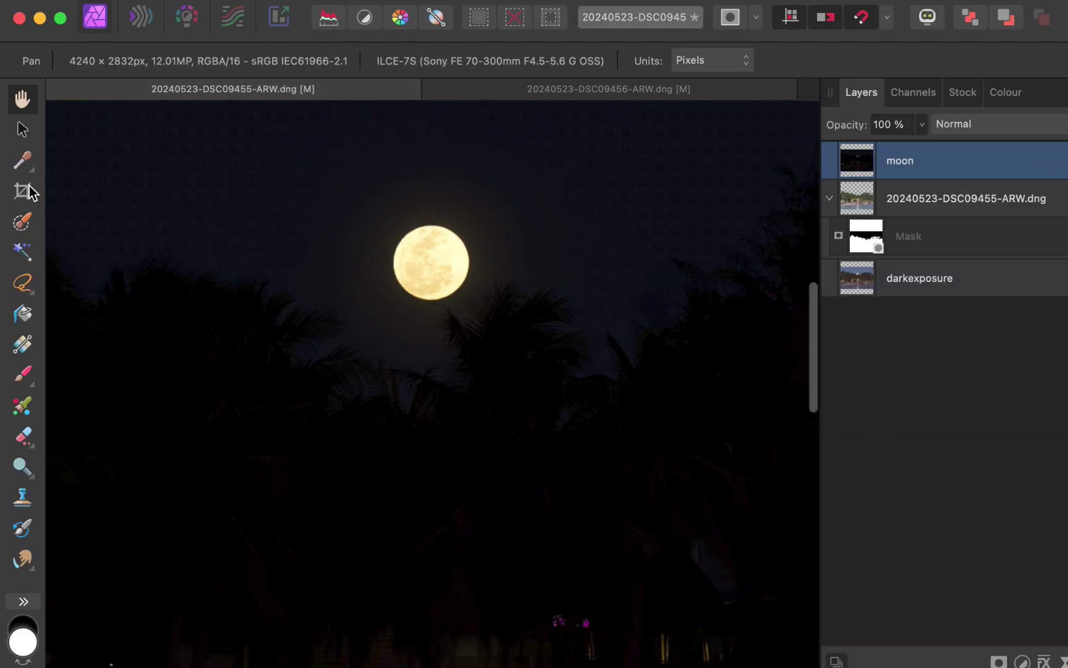
- Select the moon disc with a smaller Selection Brush and mask the moon layer to it
click(25, 229)
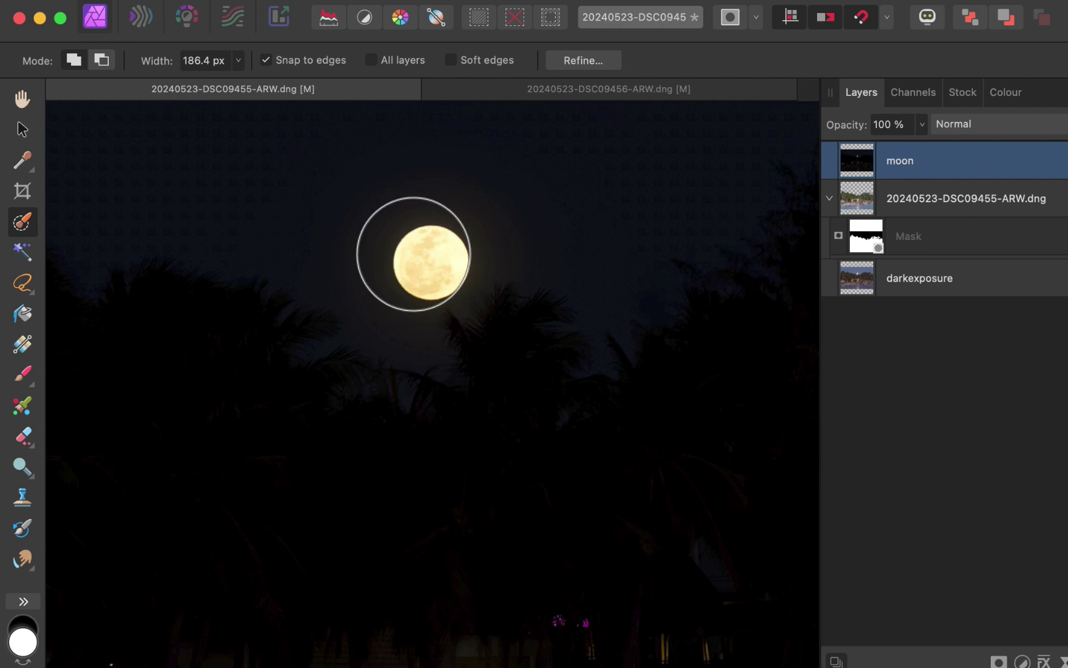
key(bracketleft)
key(bracketleft)
key(bracketleft)
key(bracketleft)
scroll(434, 262, up, 3)
drag(434, 263, 429, 263)
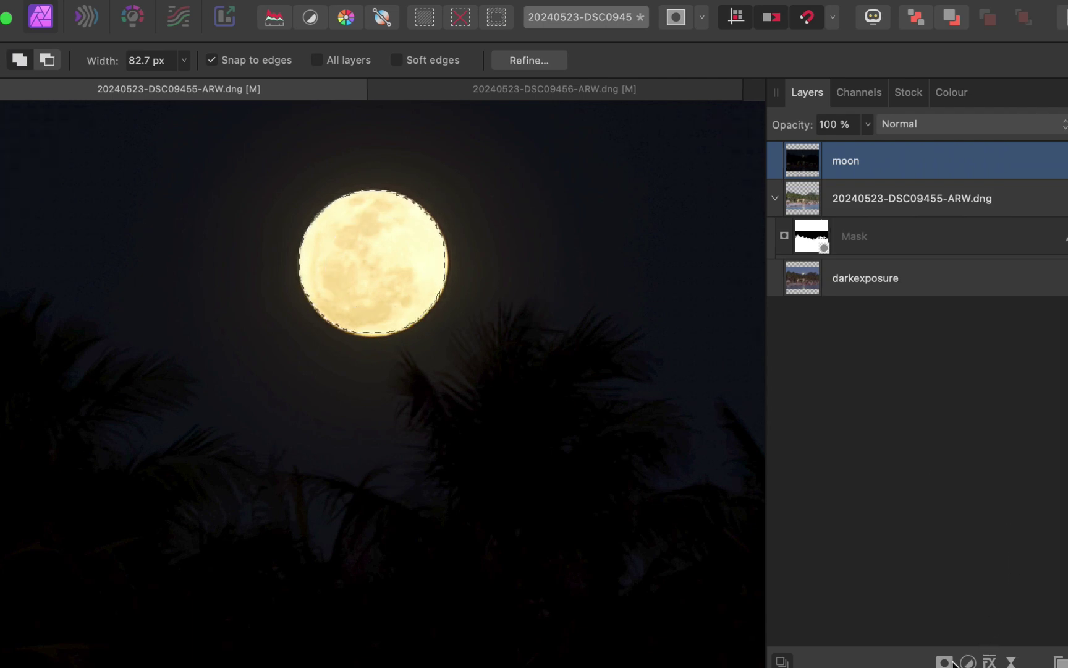
click(945, 661)
scroll(526, 516, down, 5)
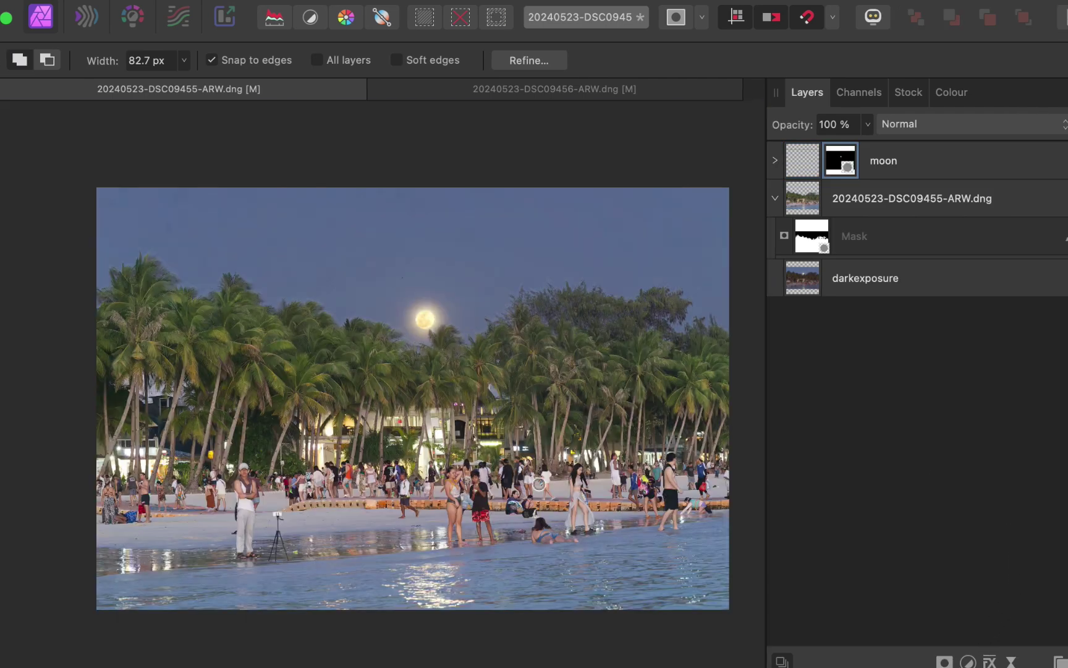
scroll(539, 484, up, 2)
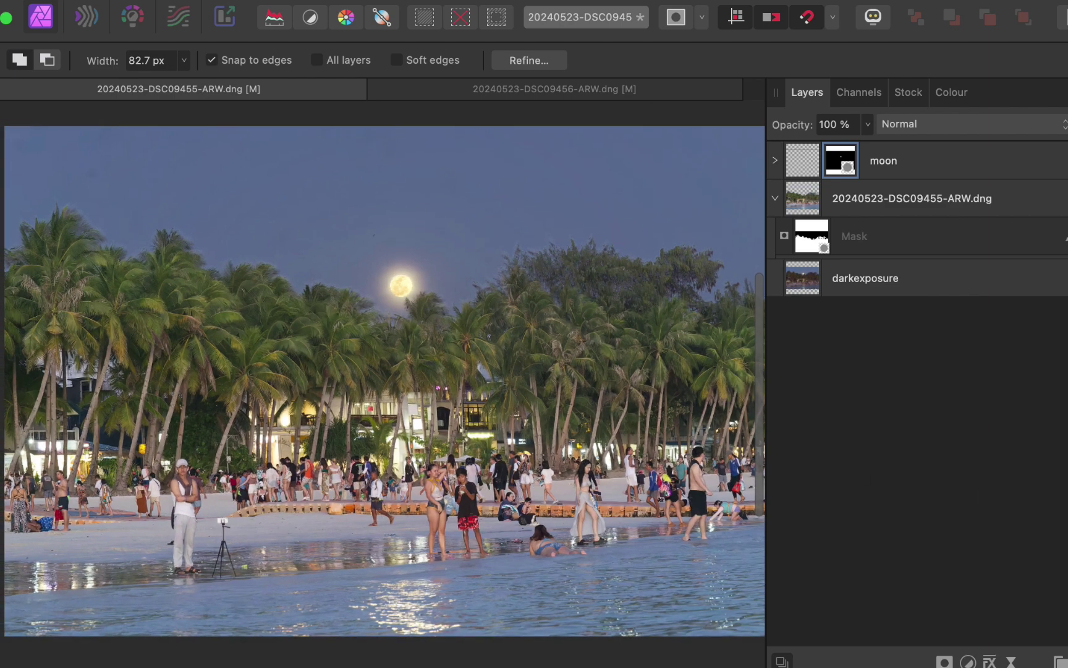